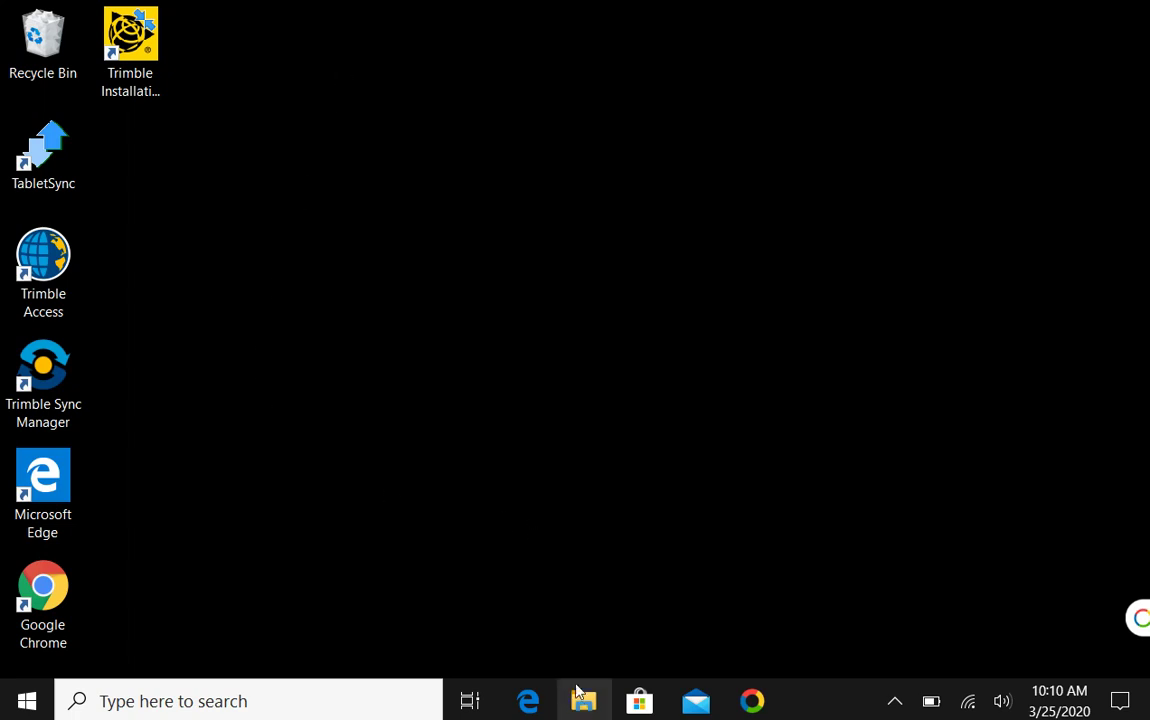
Step: Launch Trimble Access, then open File Explorer to the Windows (C:) drive under This PC
double_click(47, 278)
click(585, 703)
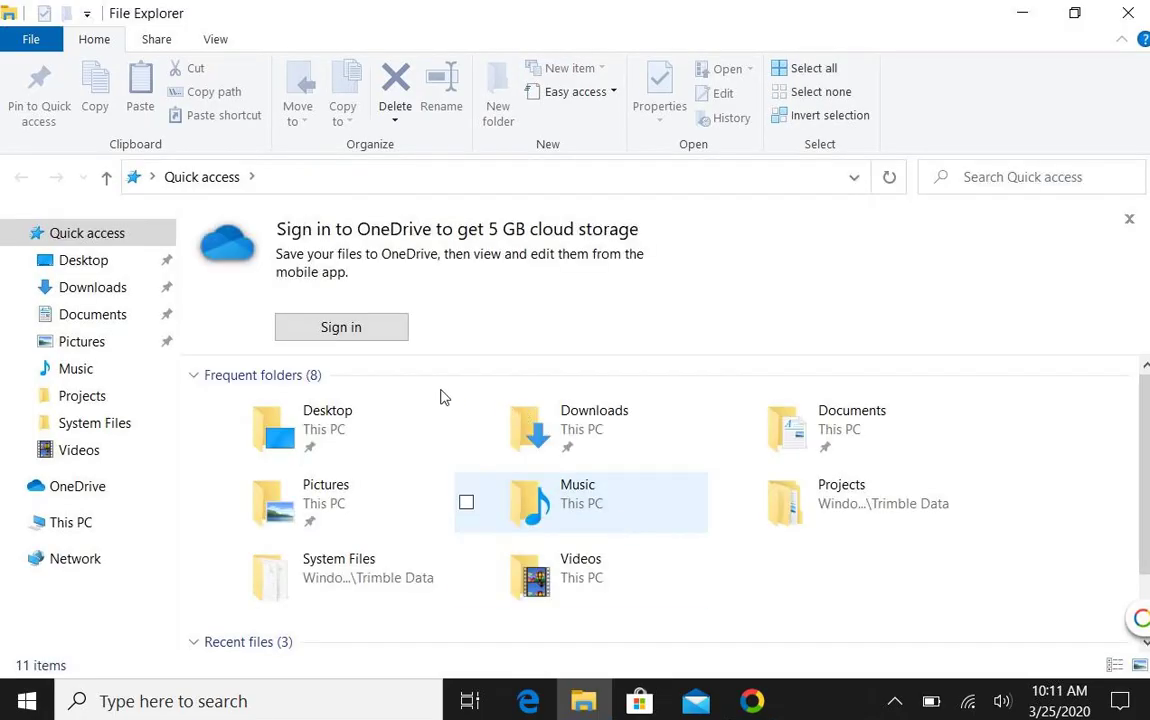
click(79, 530)
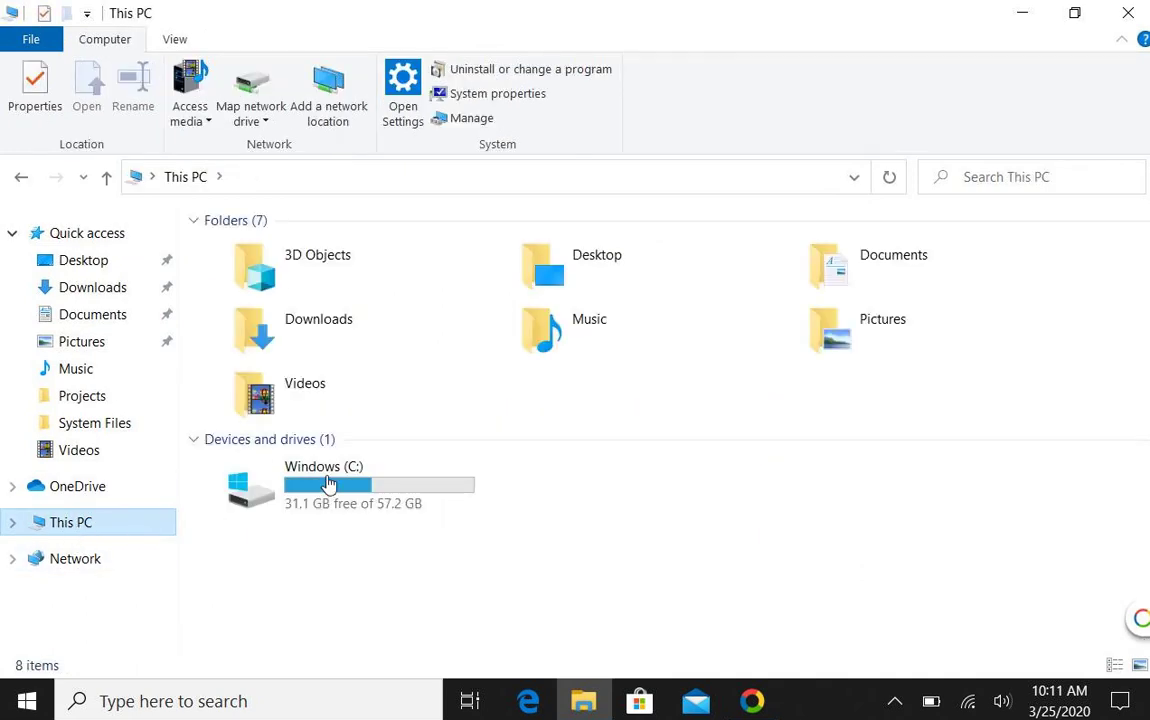
double_click(338, 487)
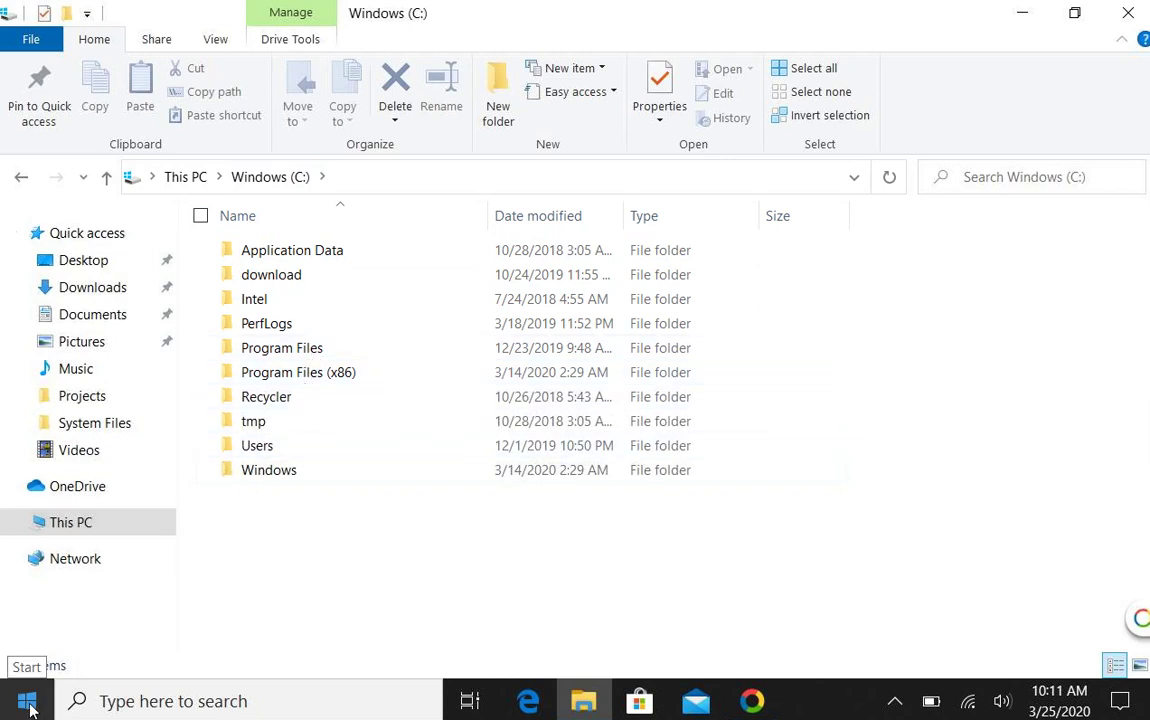
Step: In File Explorer Options, show hidden files, folders and drives and stop hiding known file extensions
click(30, 708)
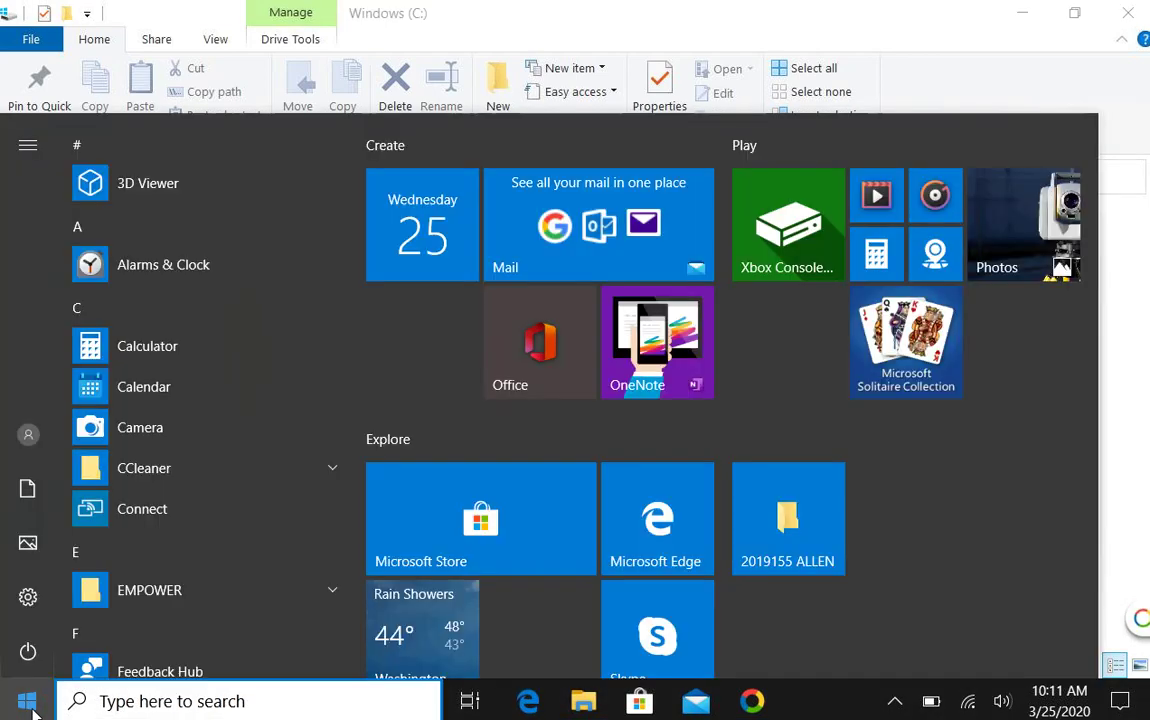
text(folde)
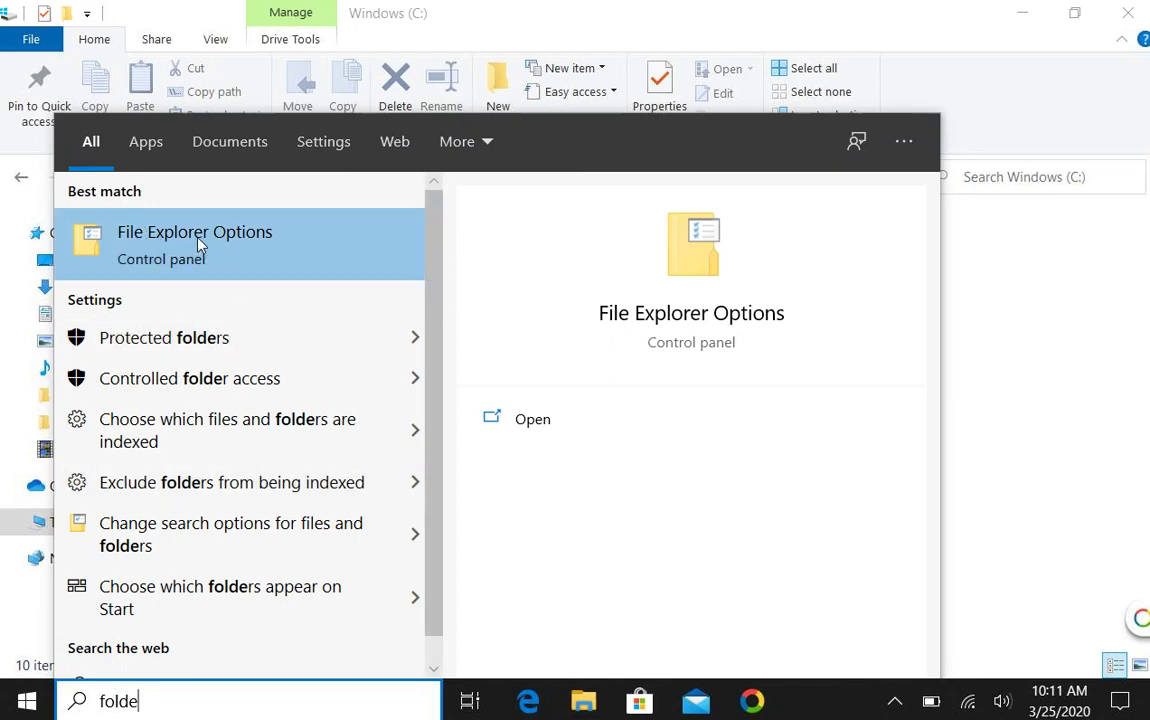
click(230, 240)
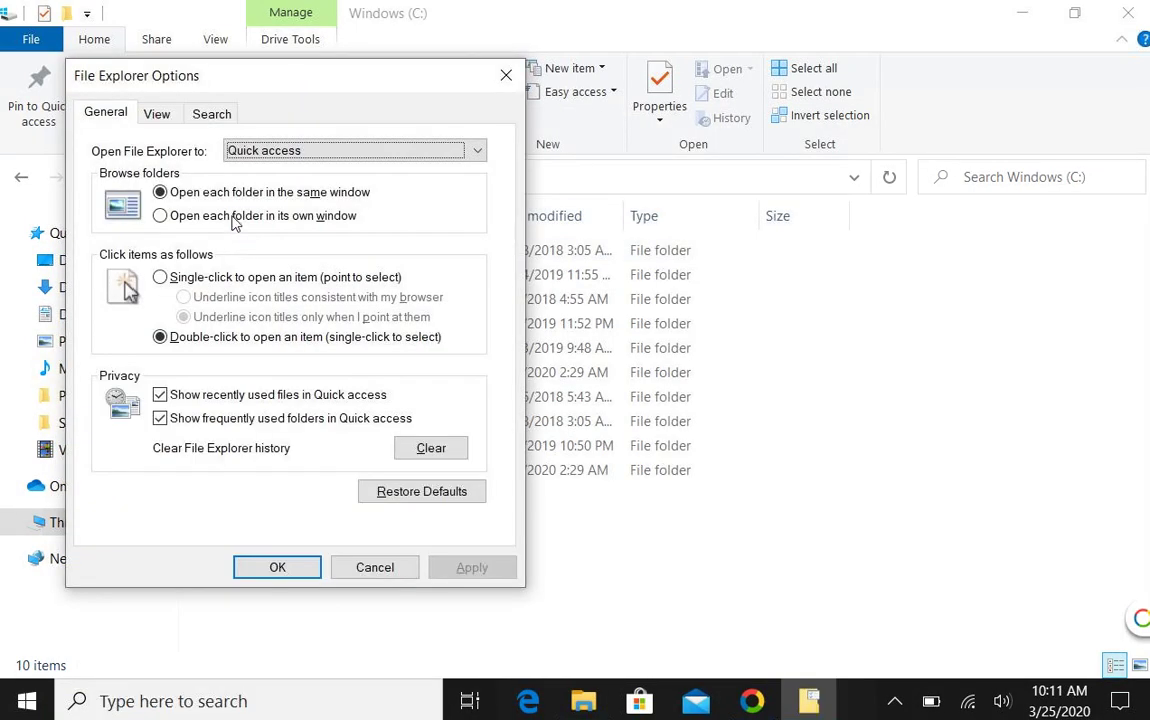
click(161, 115)
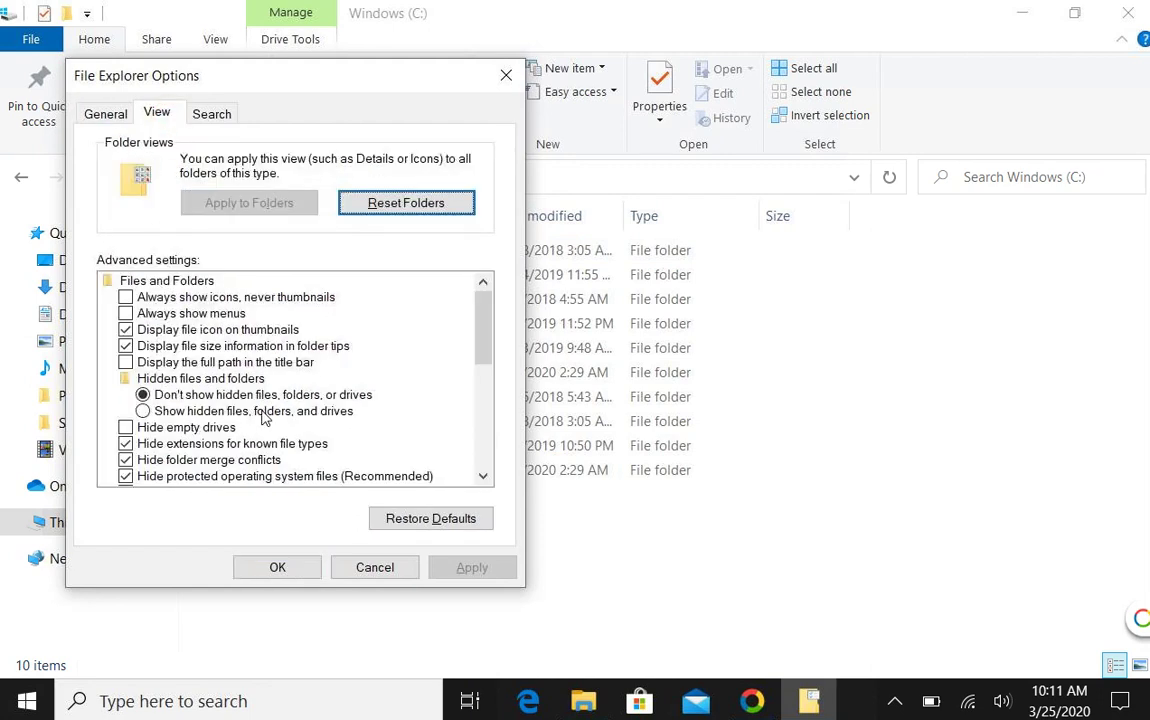
click(143, 412)
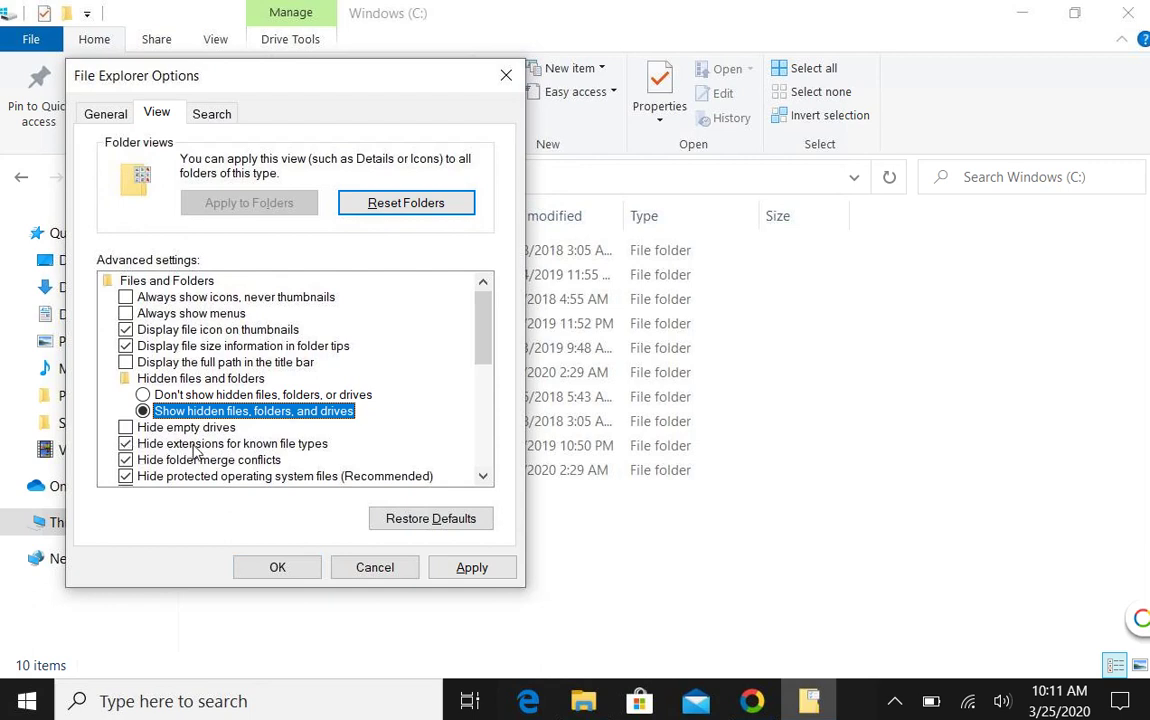
click(125, 443)
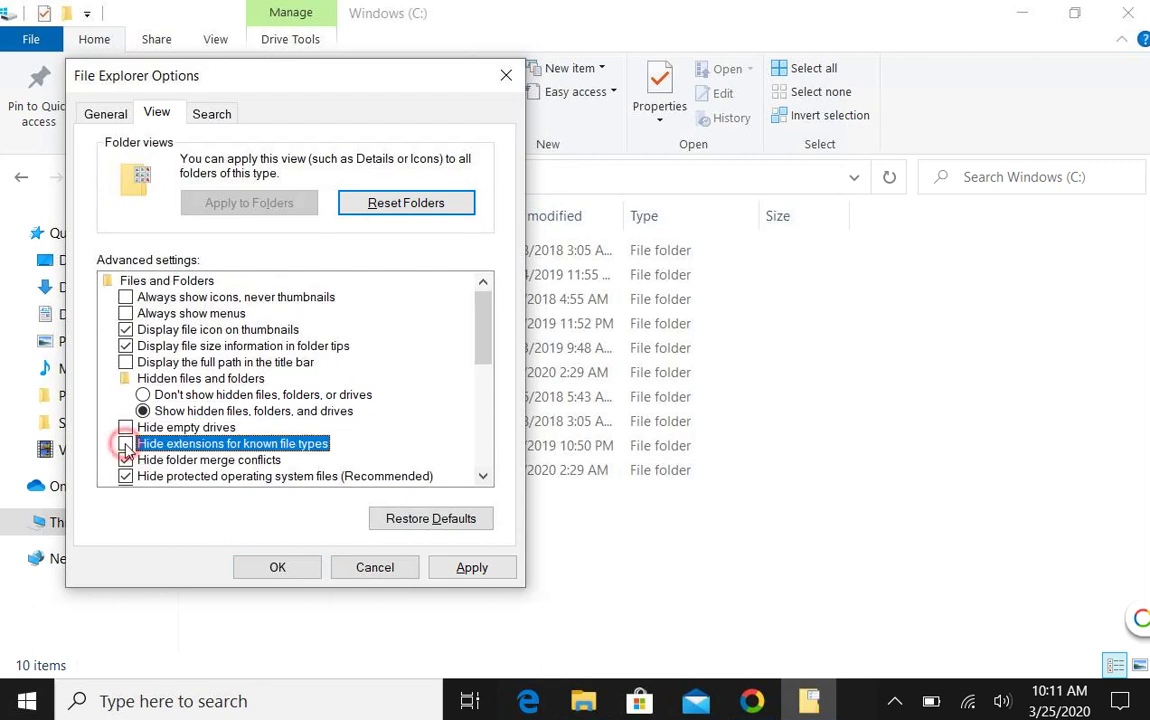
click(306, 568)
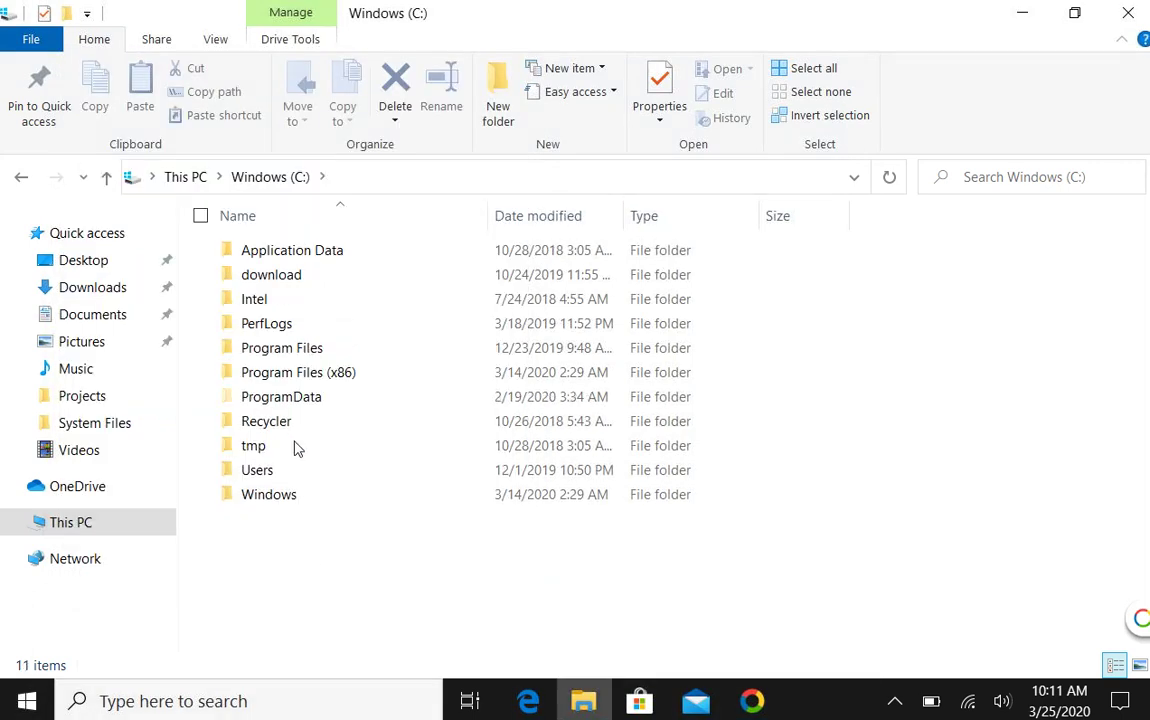
Step: Browse from ProgramData through Trimble and Trimble Data into the Projects folder
click(290, 401)
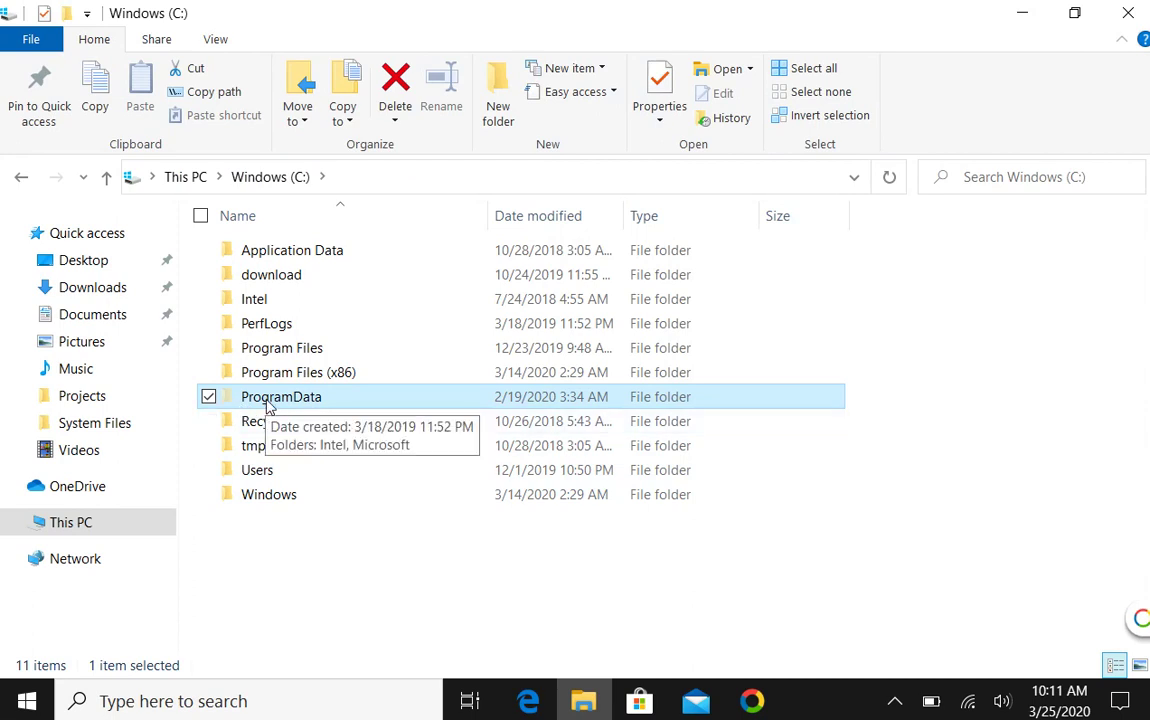
double_click(268, 402)
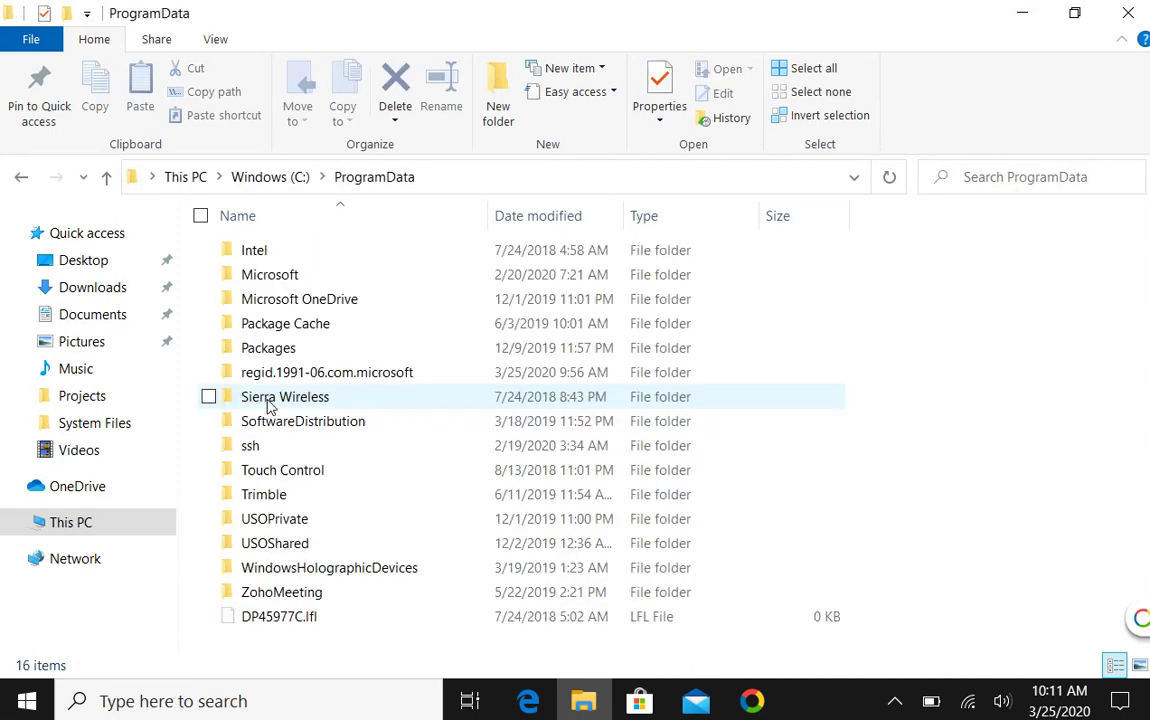
double_click(276, 497)
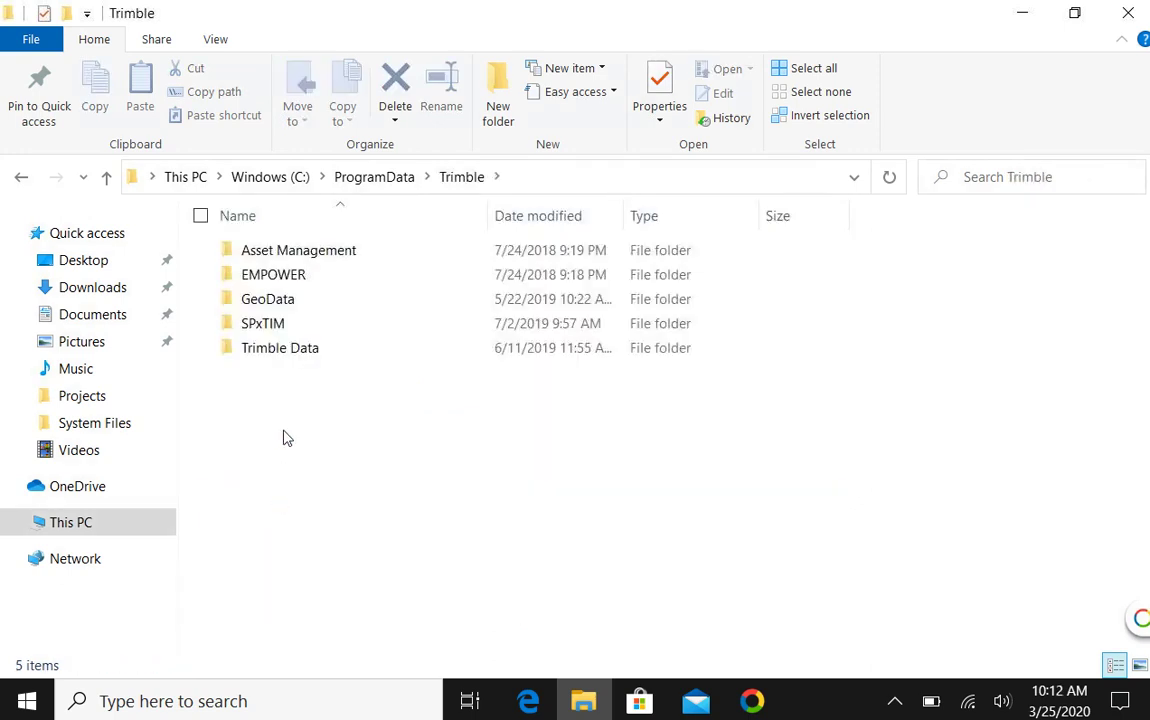
click(285, 350)
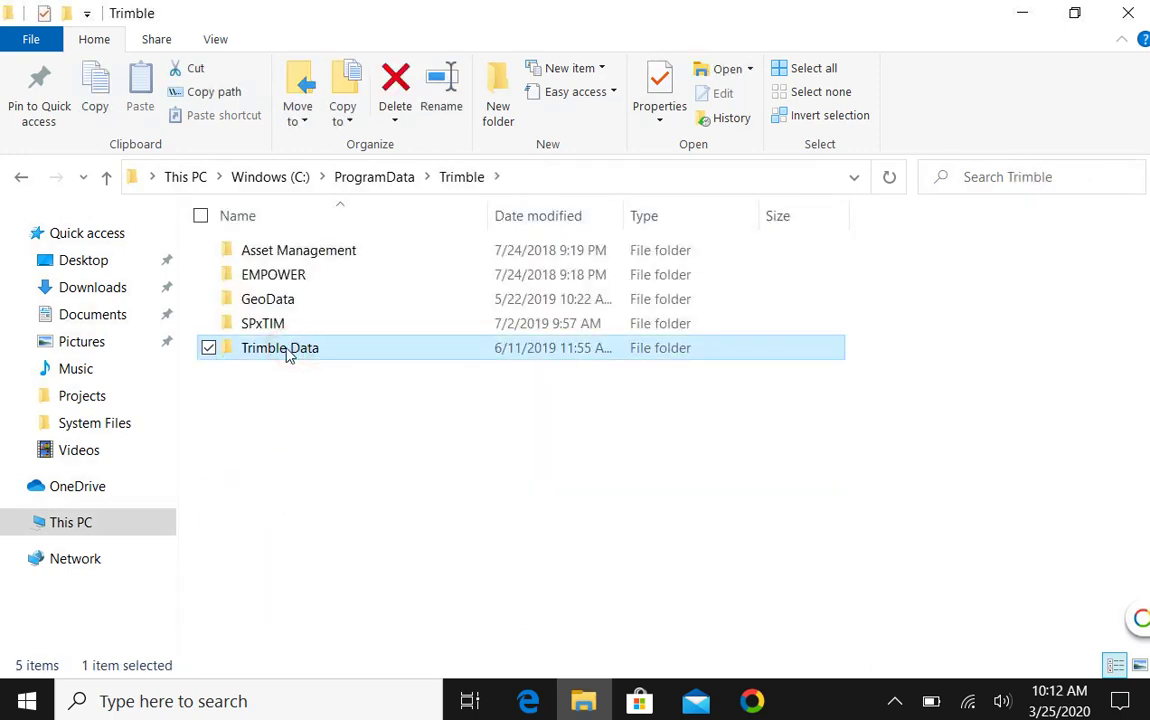
double_click(263, 355)
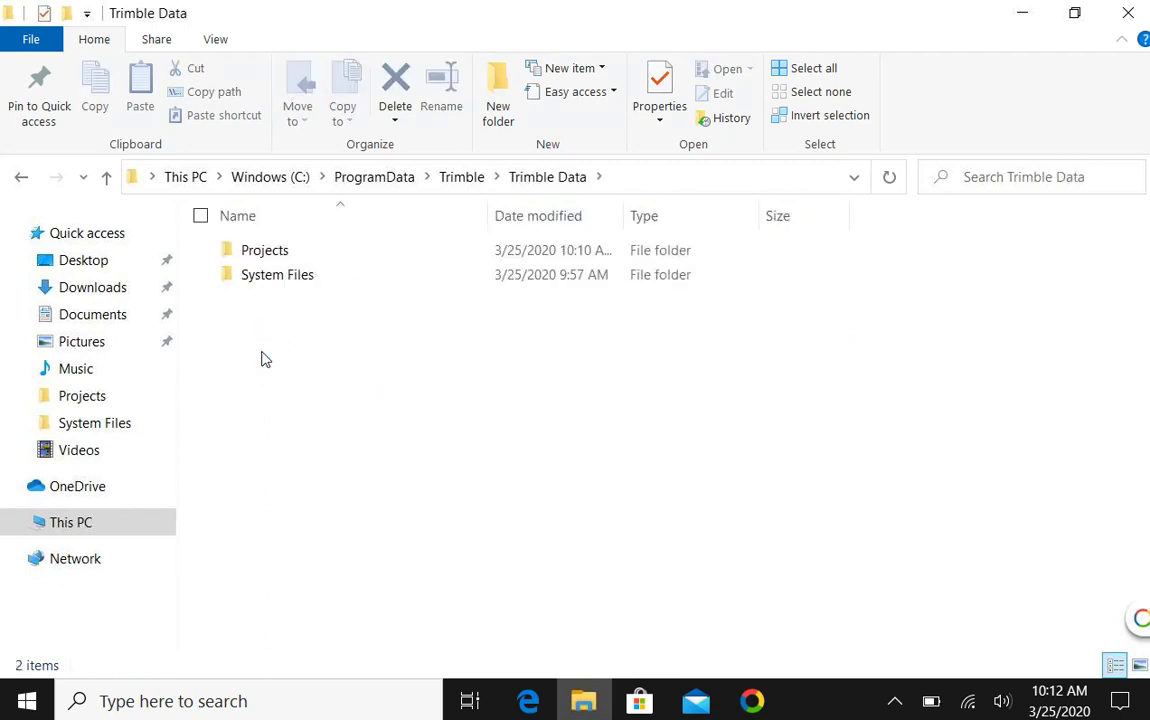
click(276, 254)
double_click(265, 252)
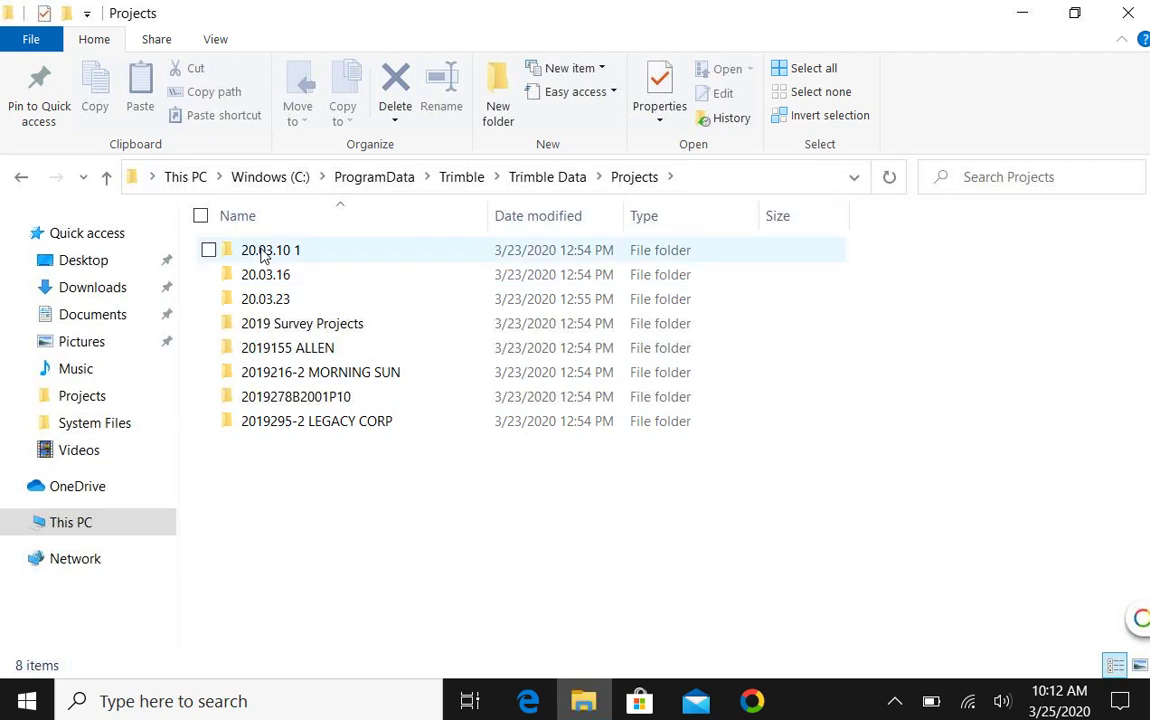
mouse_move(264, 255)
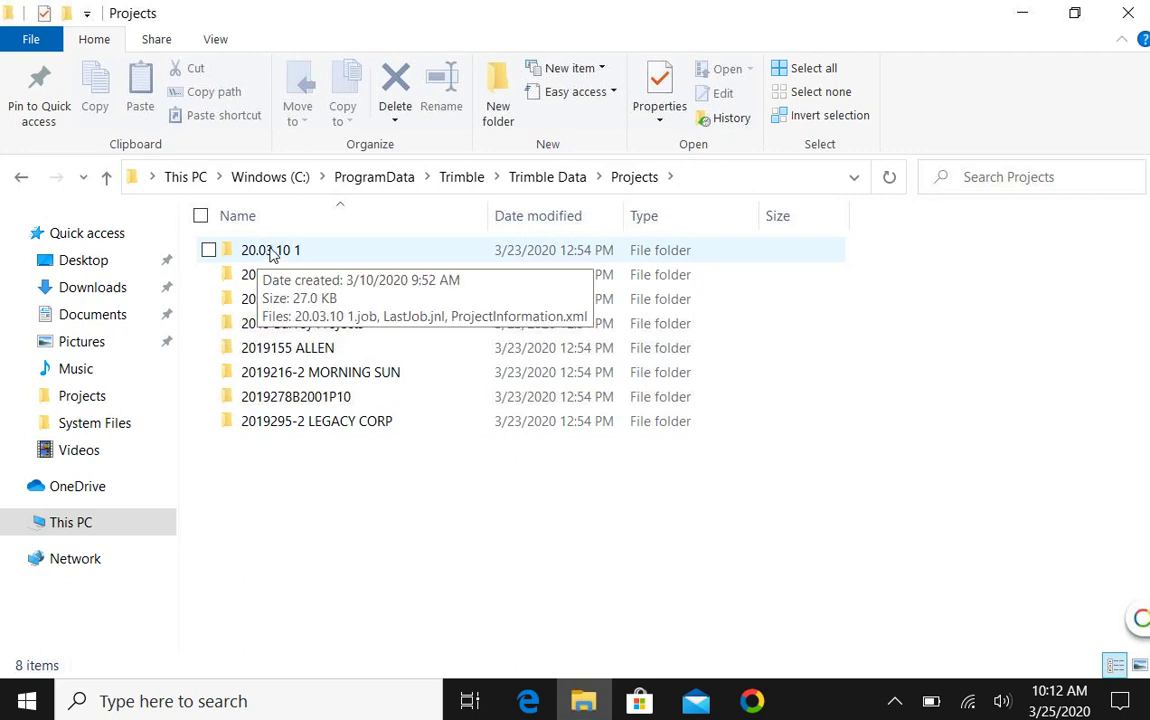
Step: Return to Trimble Data and send a shortcut to the Projects folder to the desktop
click(270, 250)
right_click(270, 250)
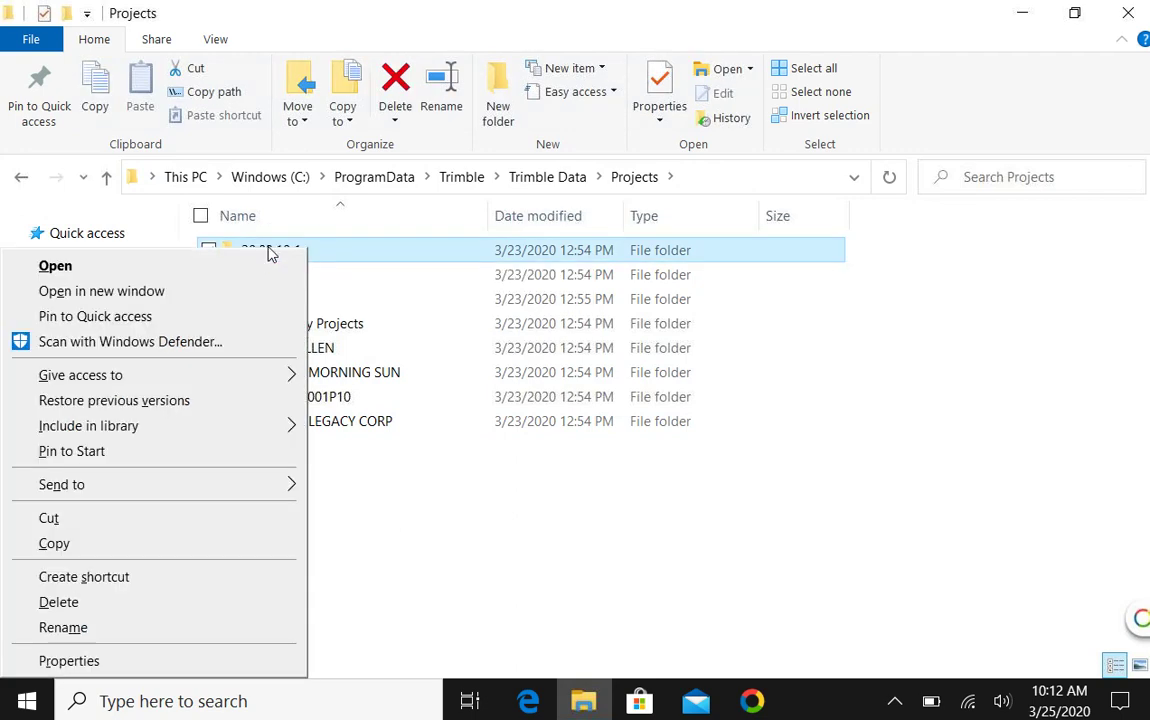
click(370, 544)
click(20, 178)
right_click(266, 252)
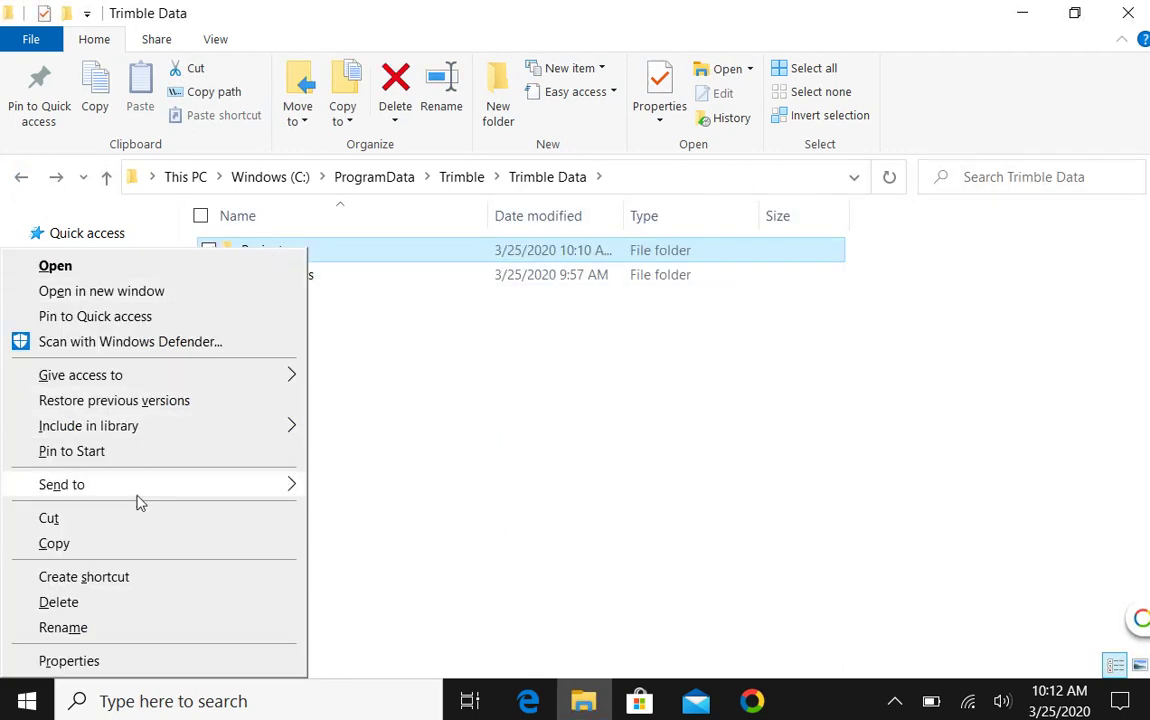
mouse_move(146, 497)
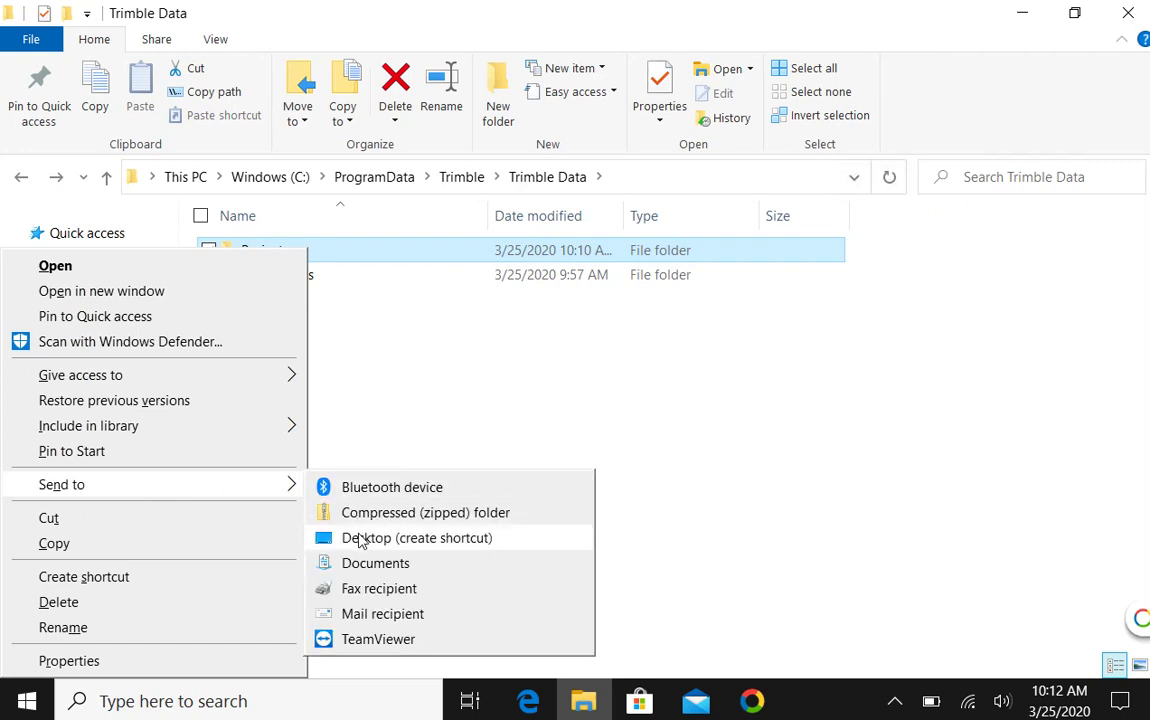
click(428, 540)
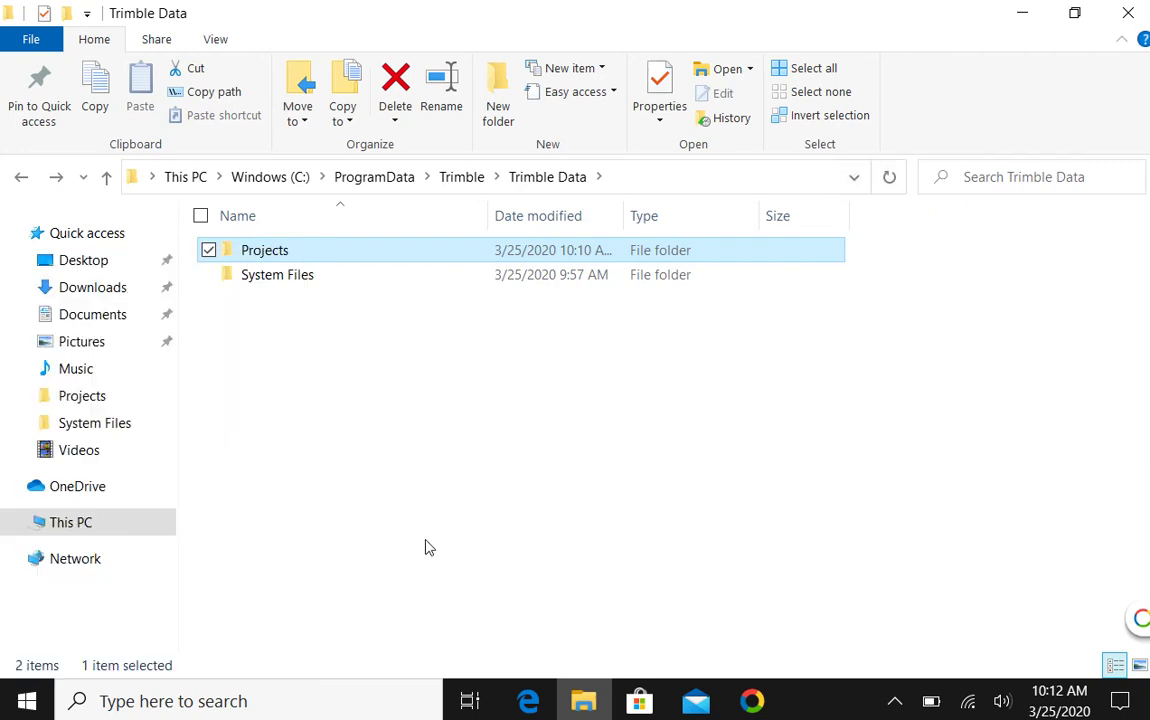
Step: Create a desktop shortcut for the System Files folder and close File Explorer
click(278, 281)
right_click(277, 276)
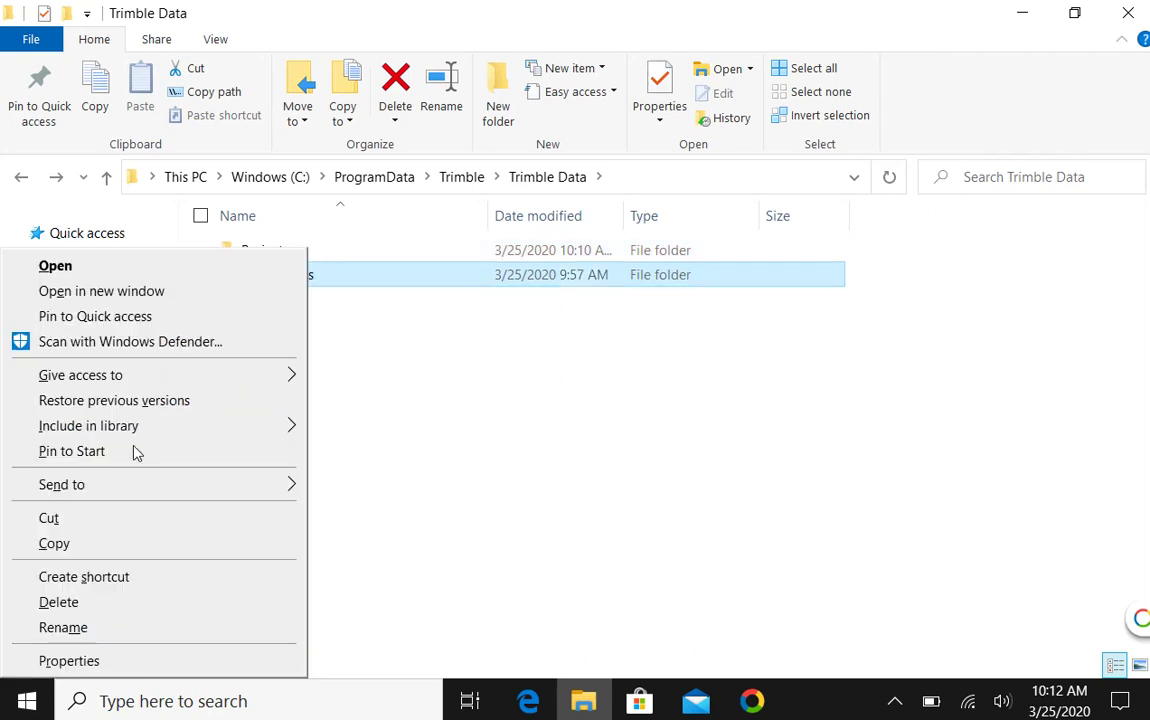
mouse_move(169, 492)
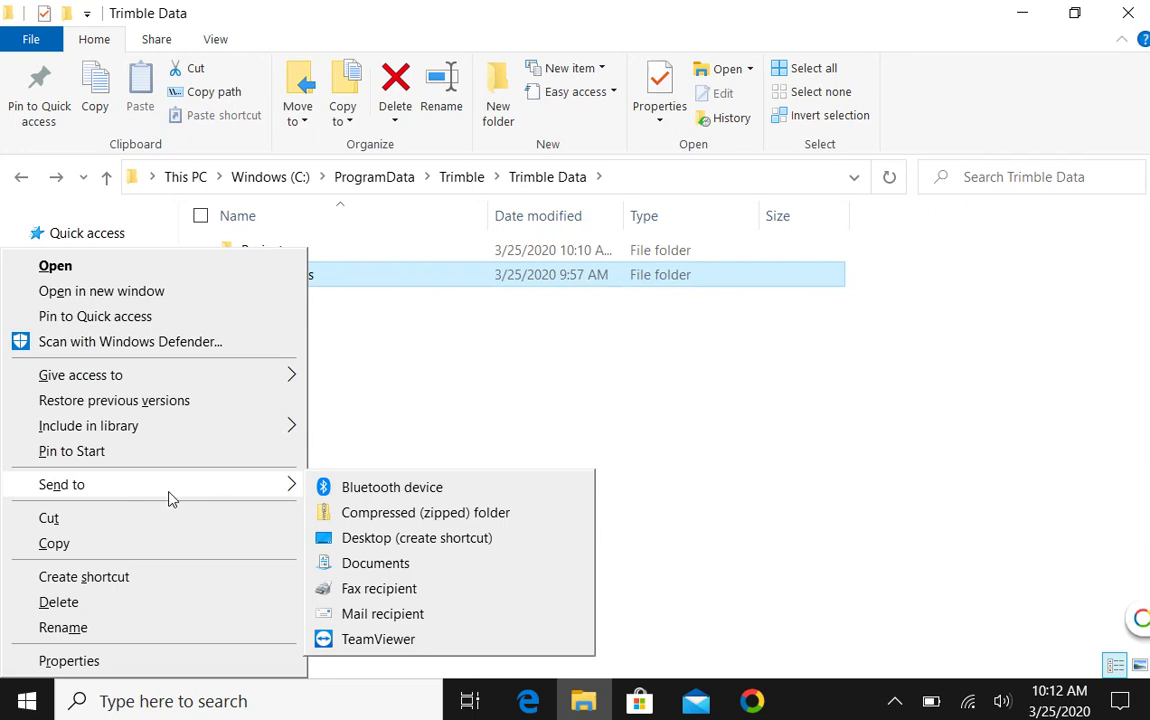
click(369, 540)
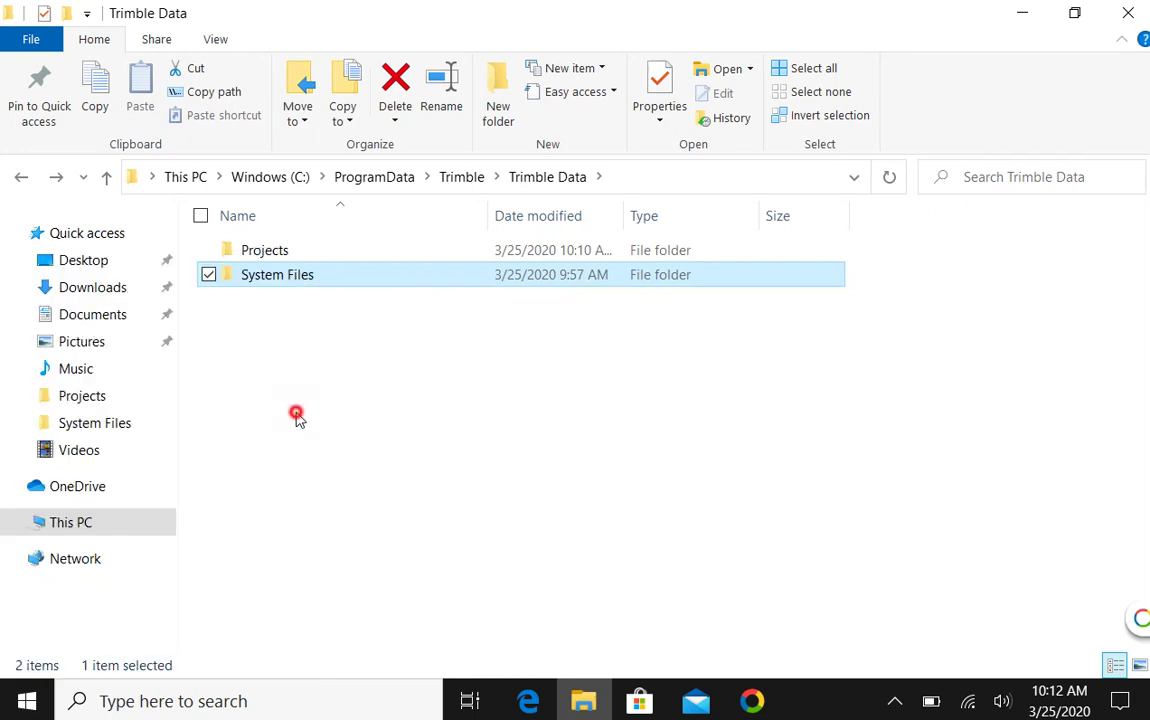
click(828, 238)
click(1129, 16)
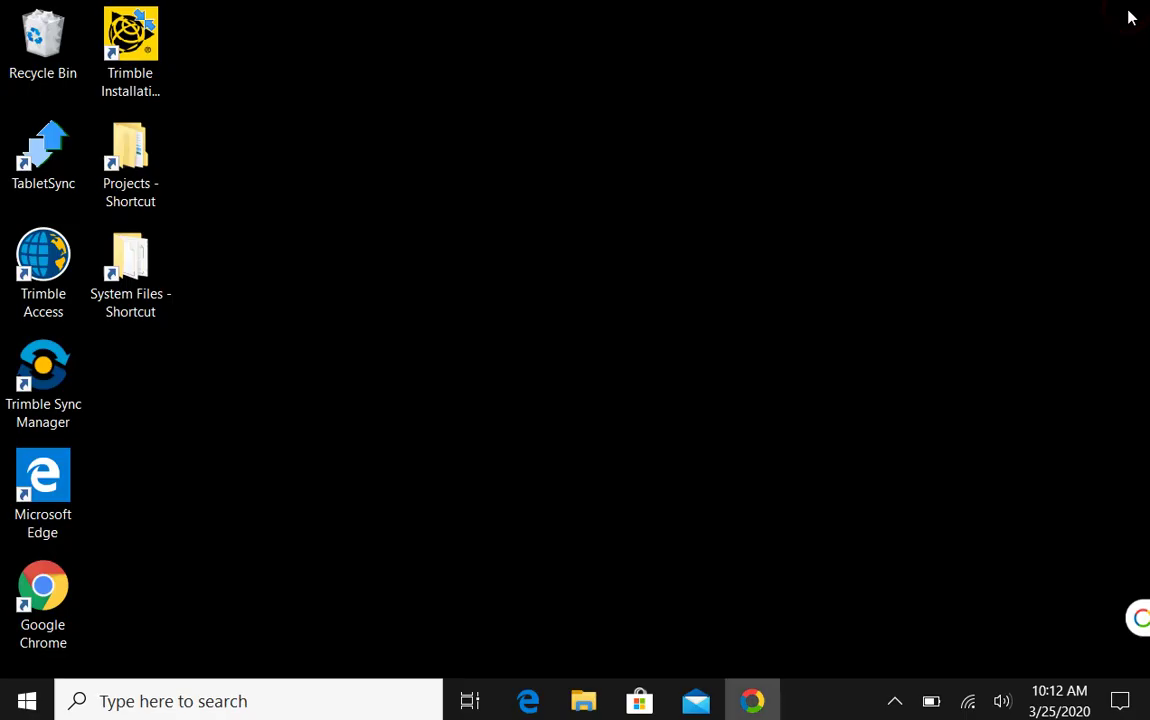
click(135, 170)
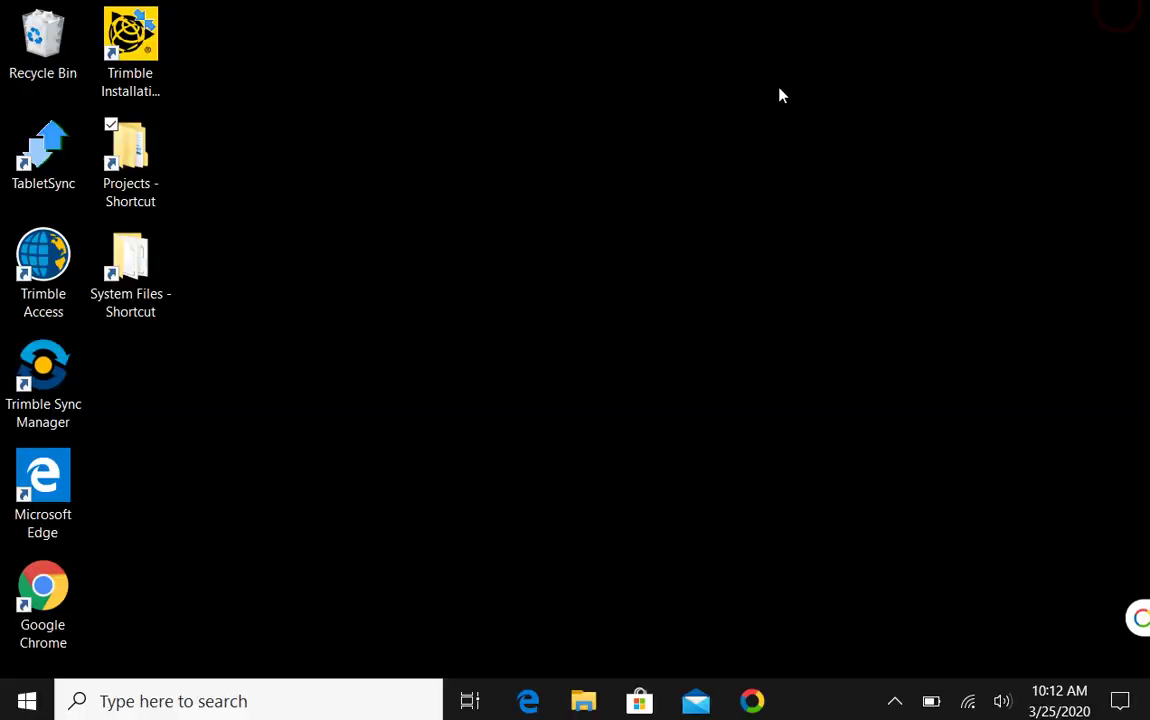
click(1022, 13)
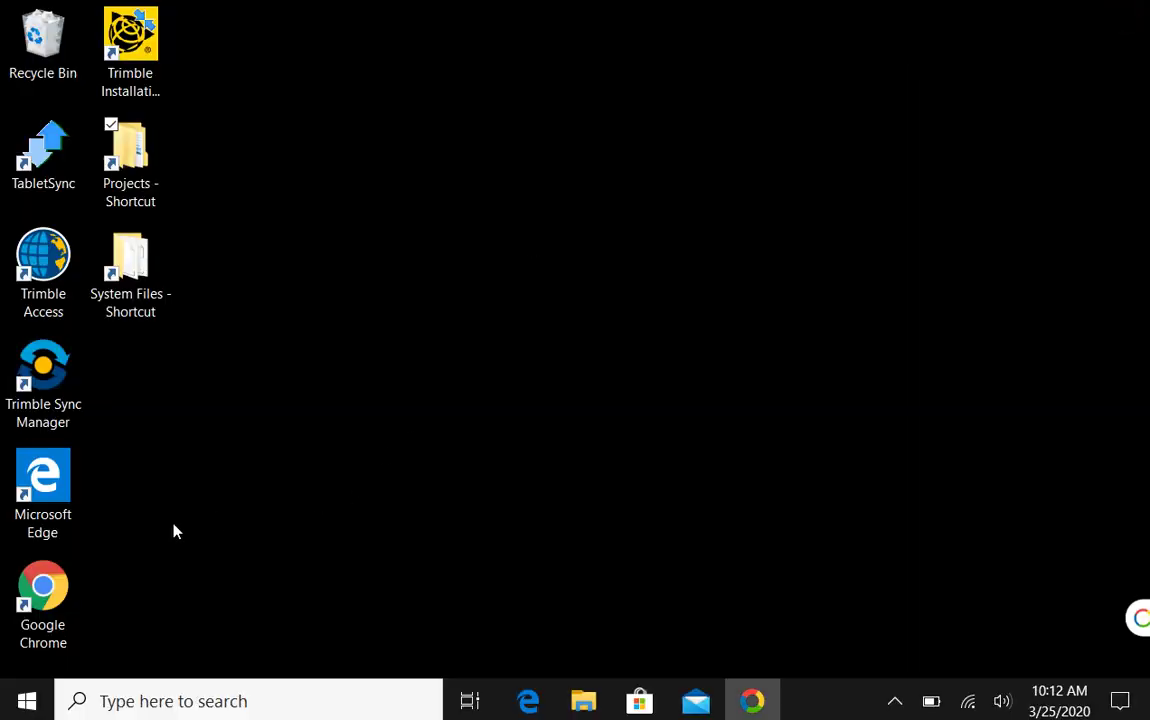
double_click(130, 262)
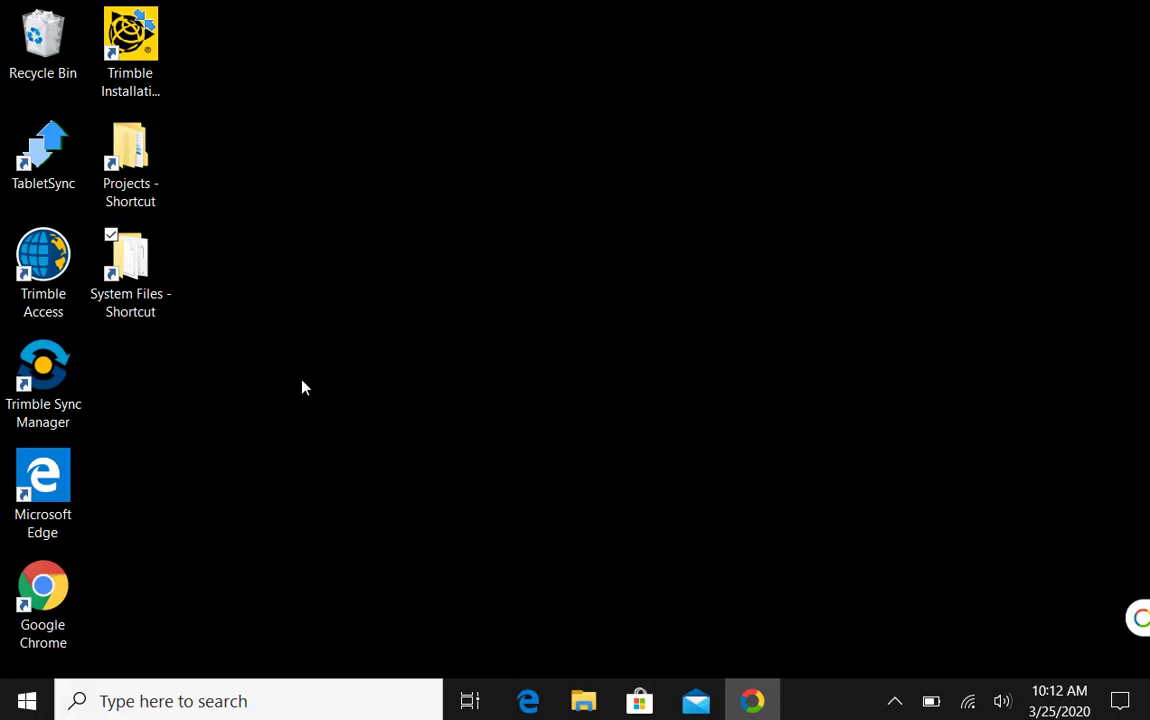
click(1022, 13)
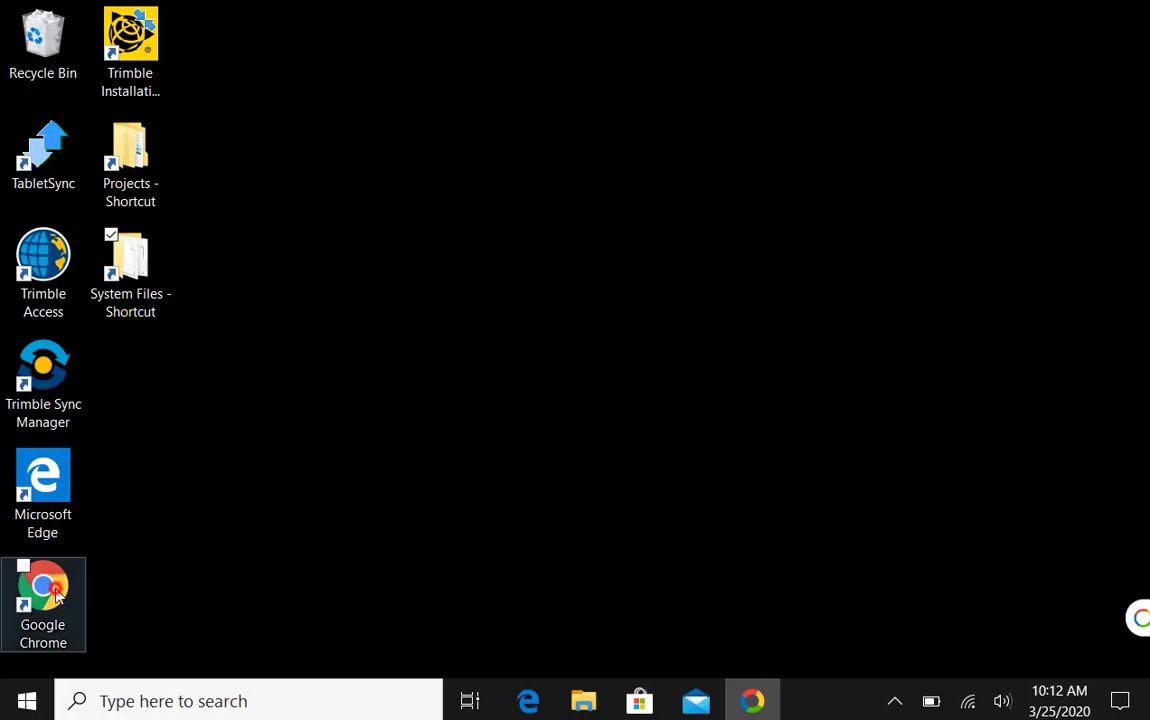
Step: Launch Chrome, search Google for 'geoid 18', and open the 'ggf - Trimble Docushare' result
double_click(57, 596)
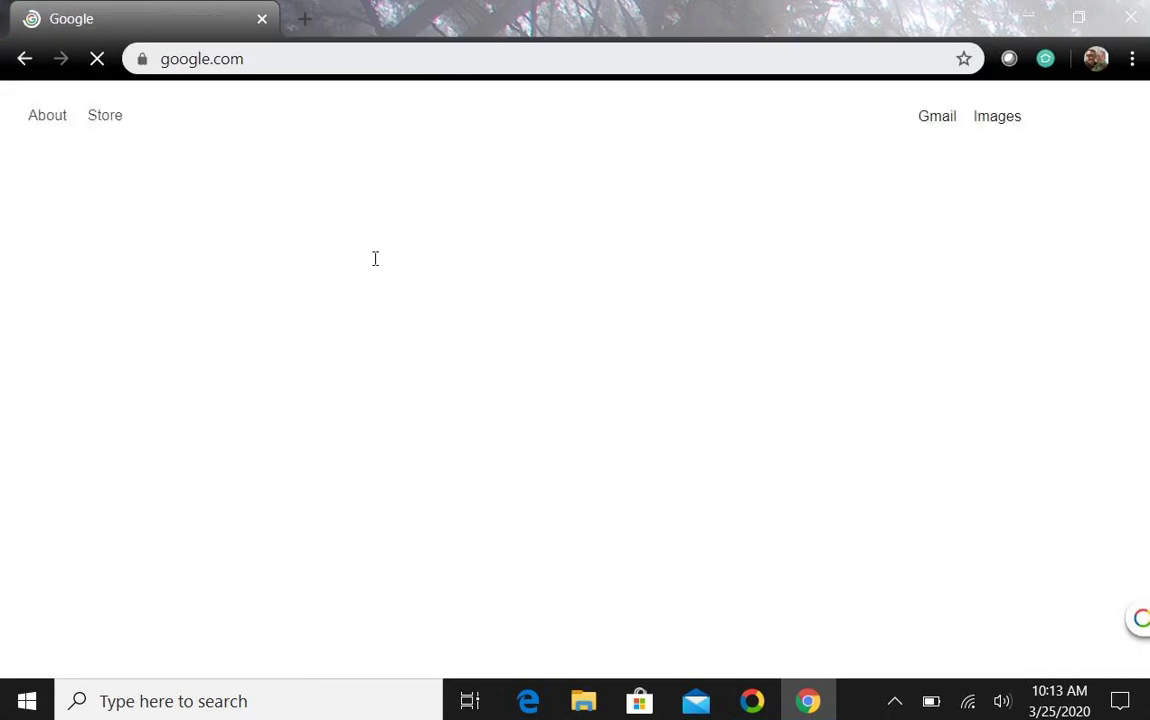
click(441, 413)
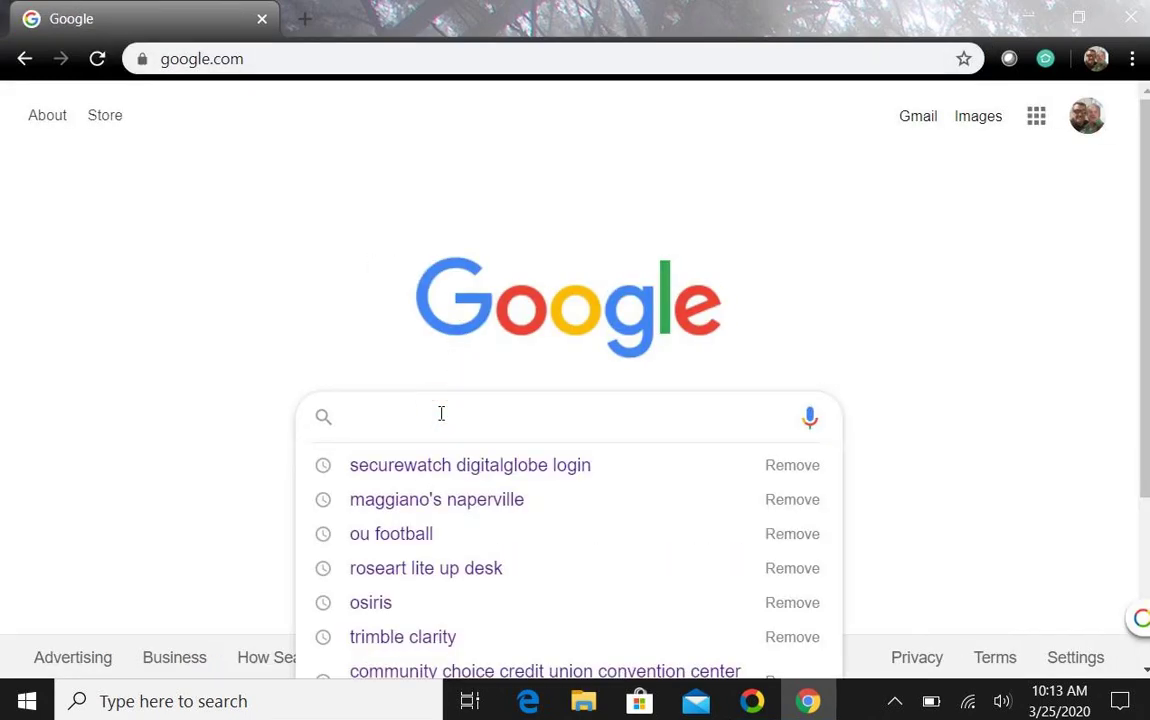
text(geoid)
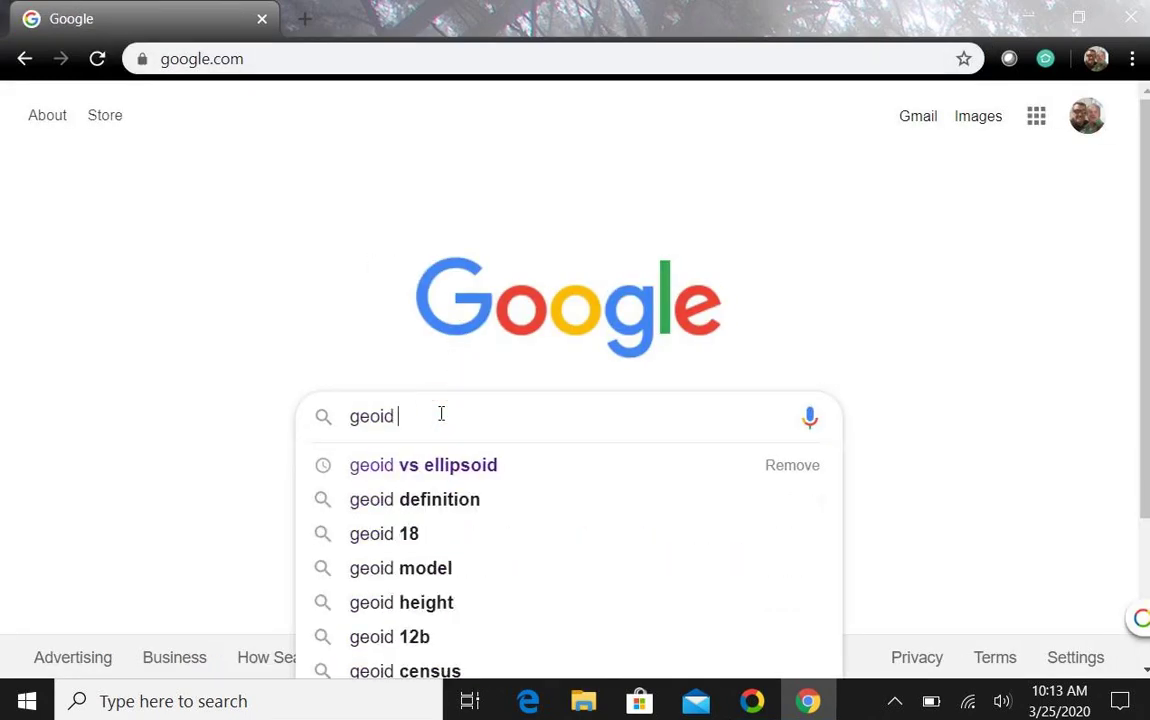
key(Down)
key(Down)
key(Down)
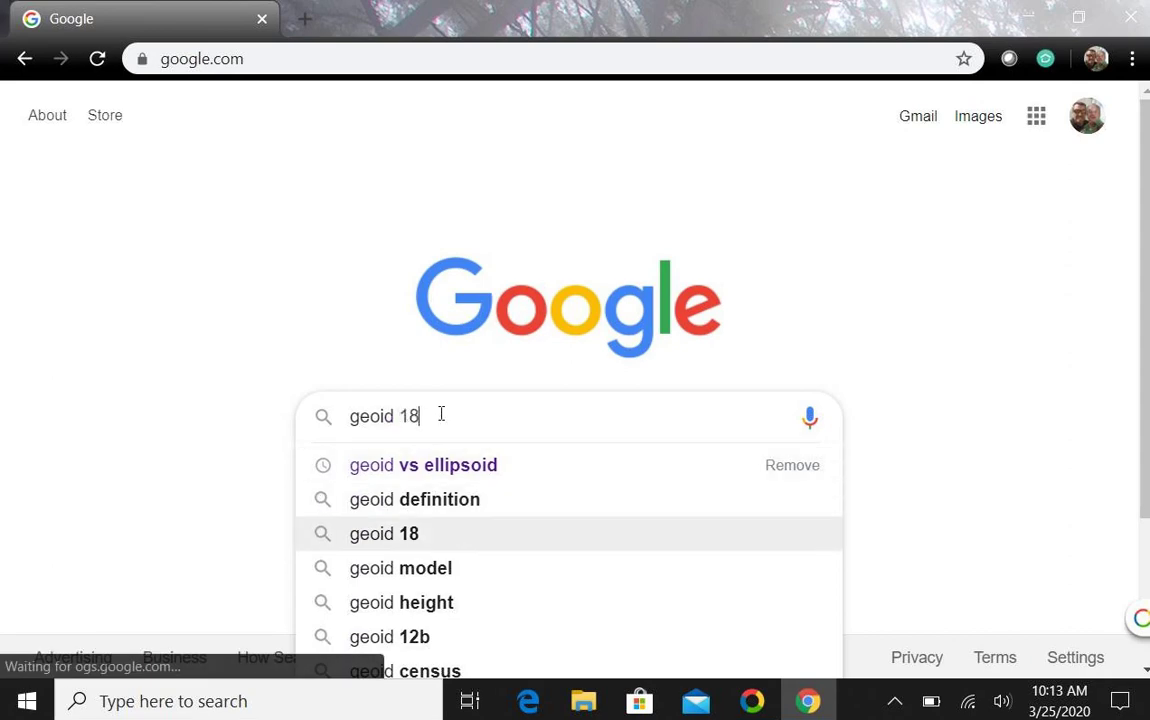
key(Return)
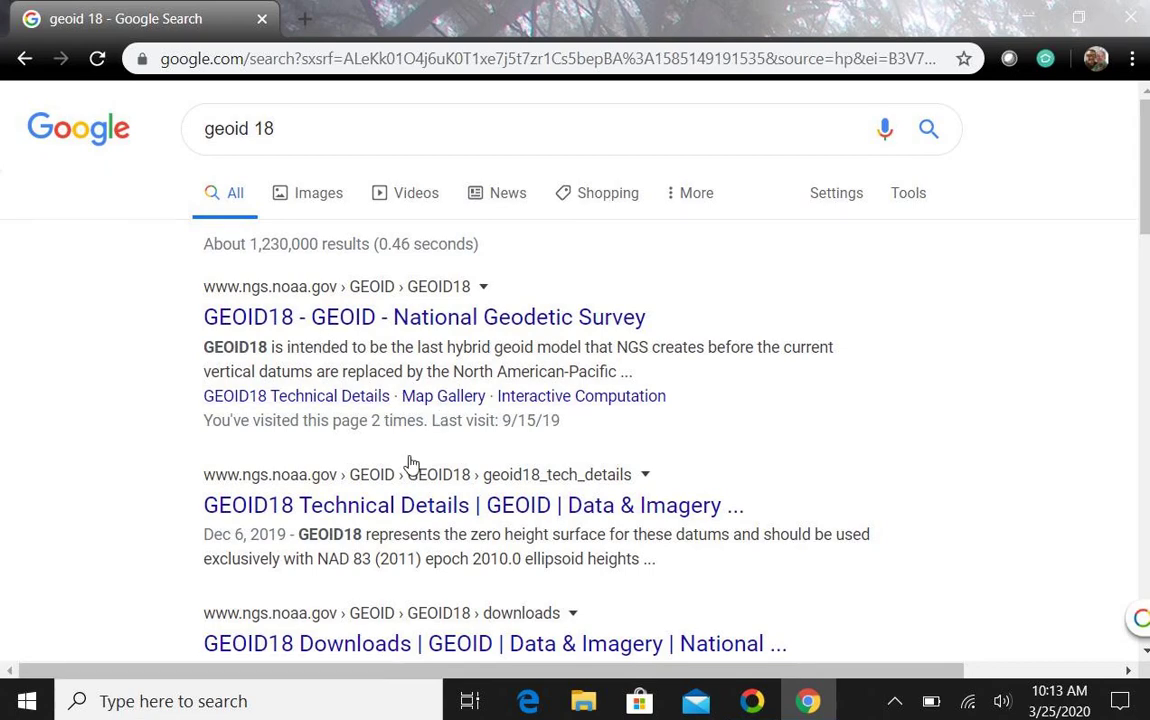
scroll(410, 463, down, 3)
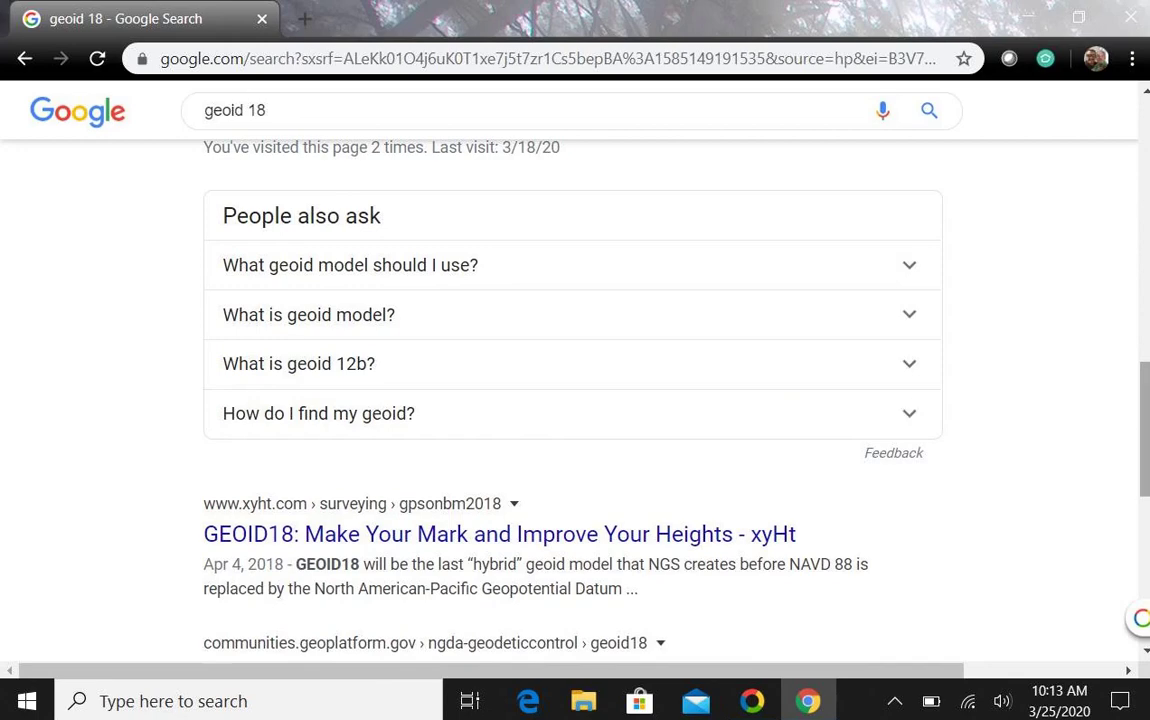
scroll(1144, 430, up, 2)
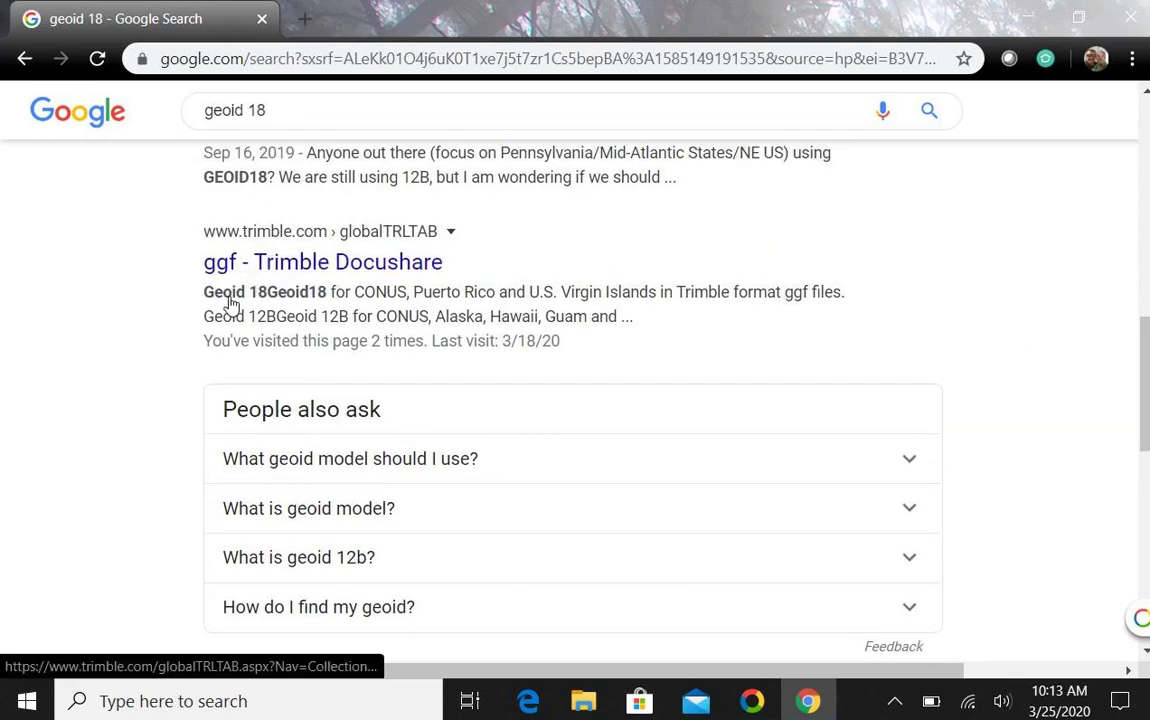
click(371, 266)
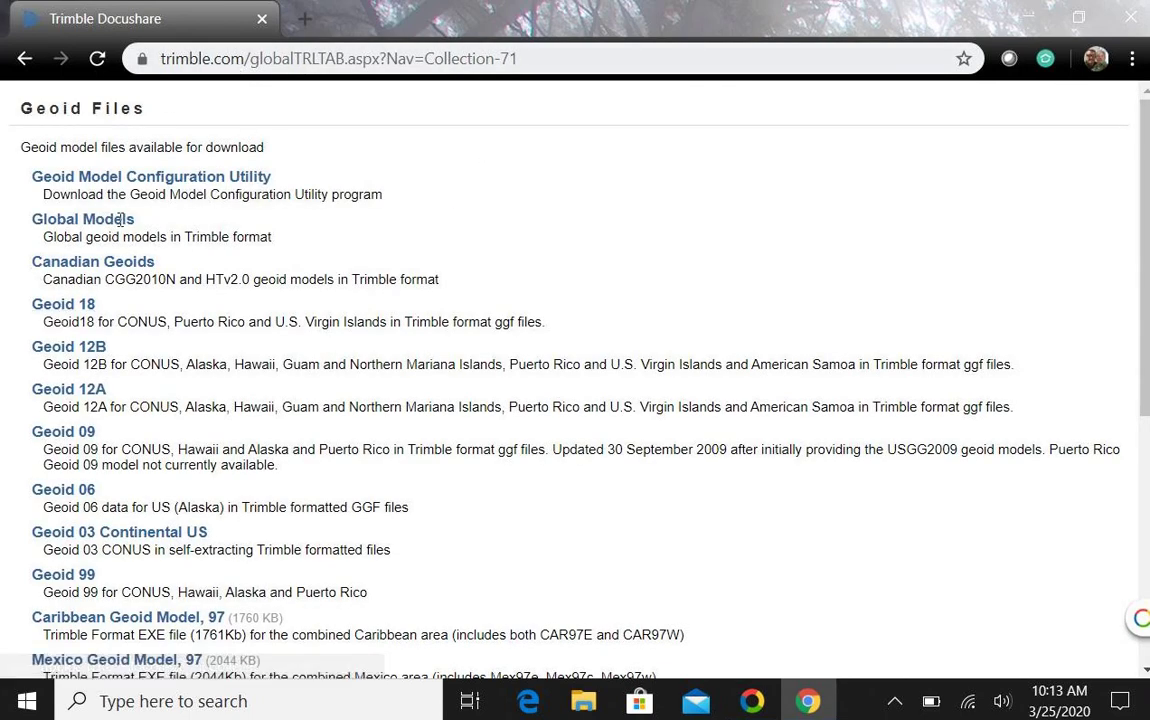
Step: Download the Geoid 18 (Conus) file g18us.ggf and show it in its Downloads folder
click(50, 310)
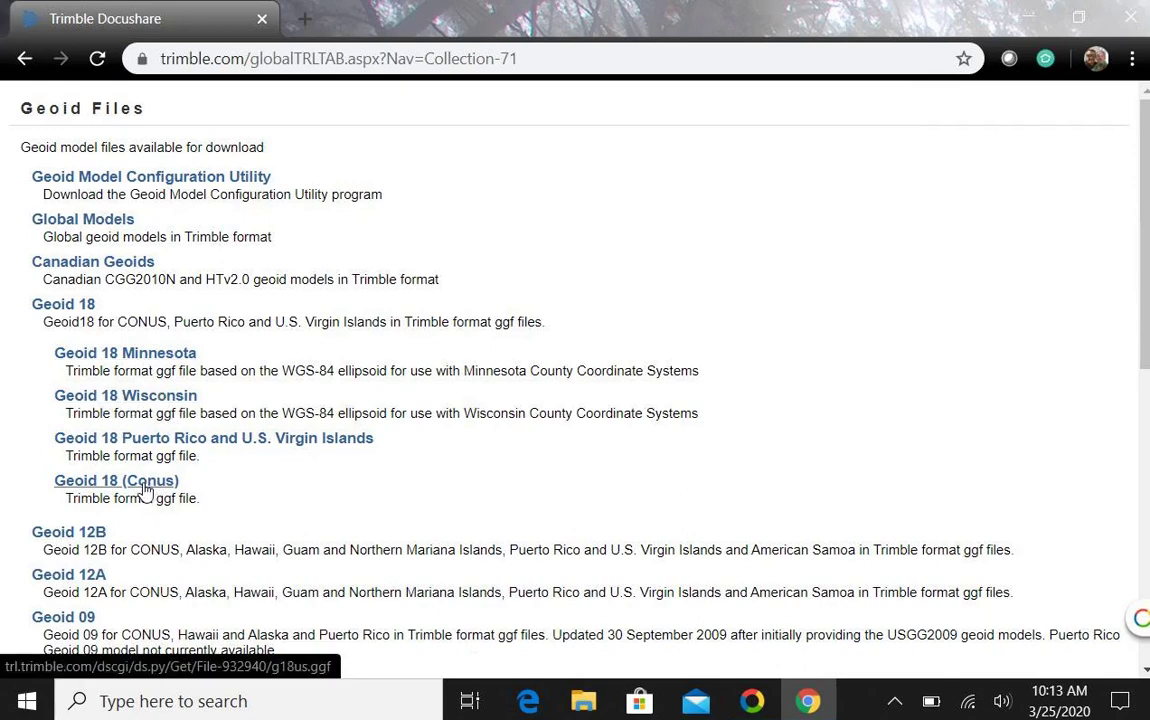
click(145, 484)
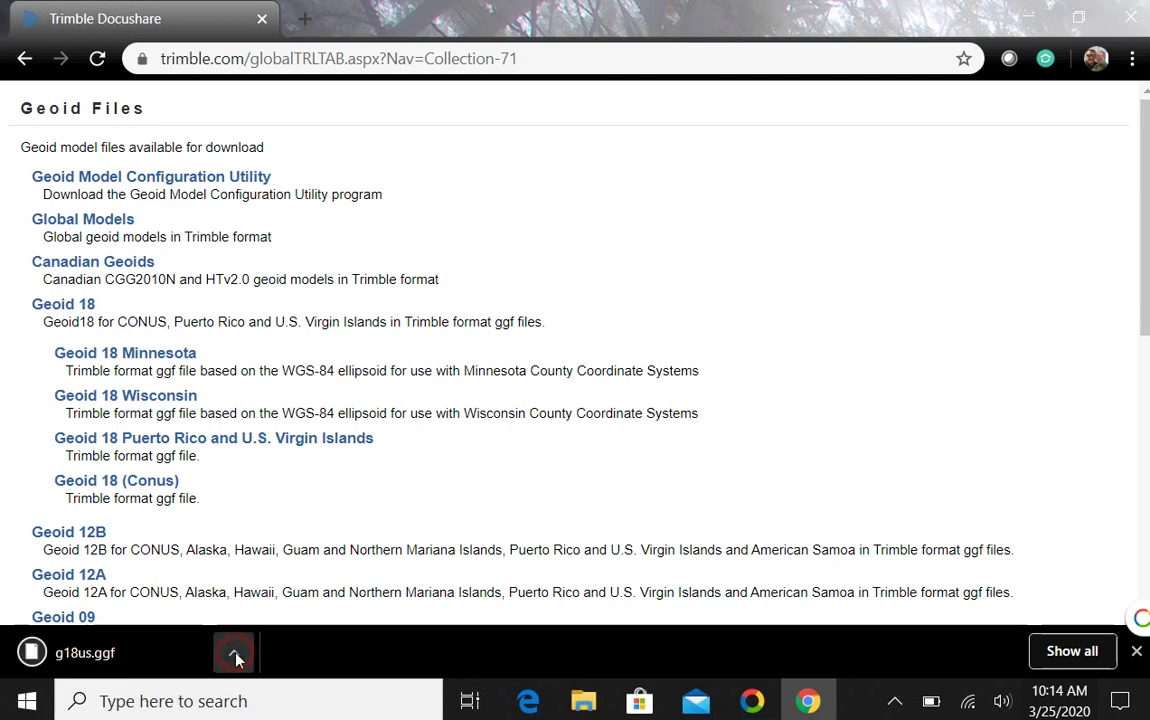
click(235, 655)
click(265, 576)
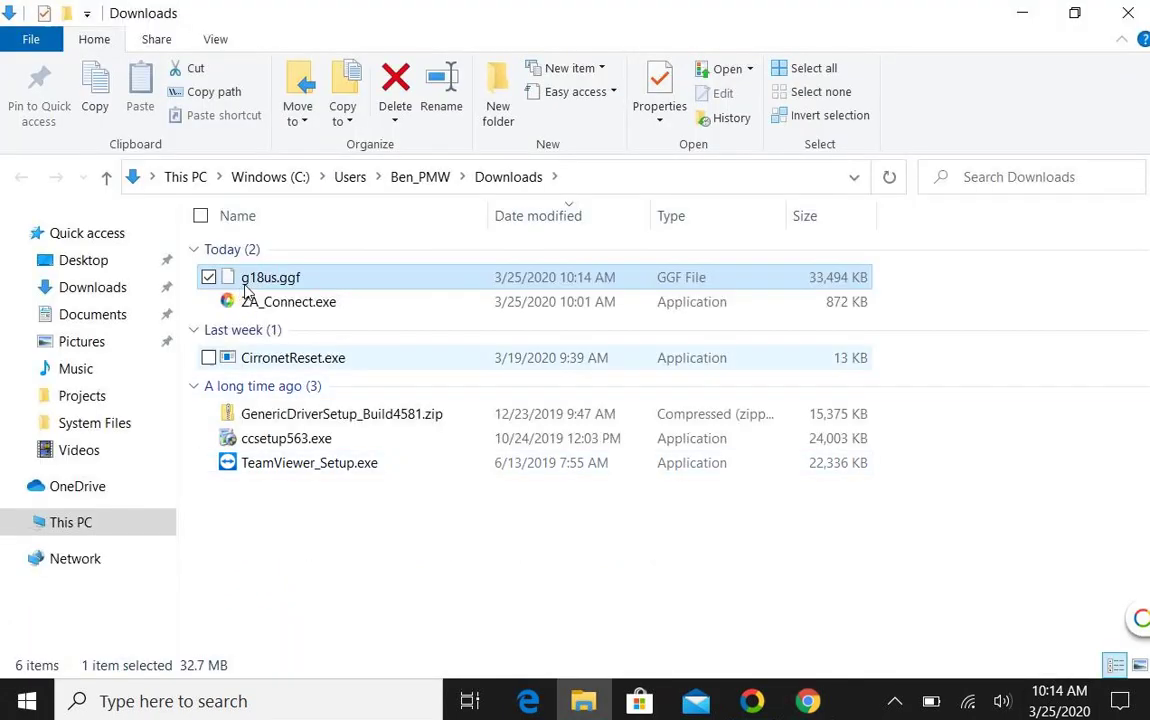
Step: Cut g18us.ggf, paste it into C:\ProgramData\Trimble\Trimble Data\System Files, and close Explorer
right_click(265, 279)
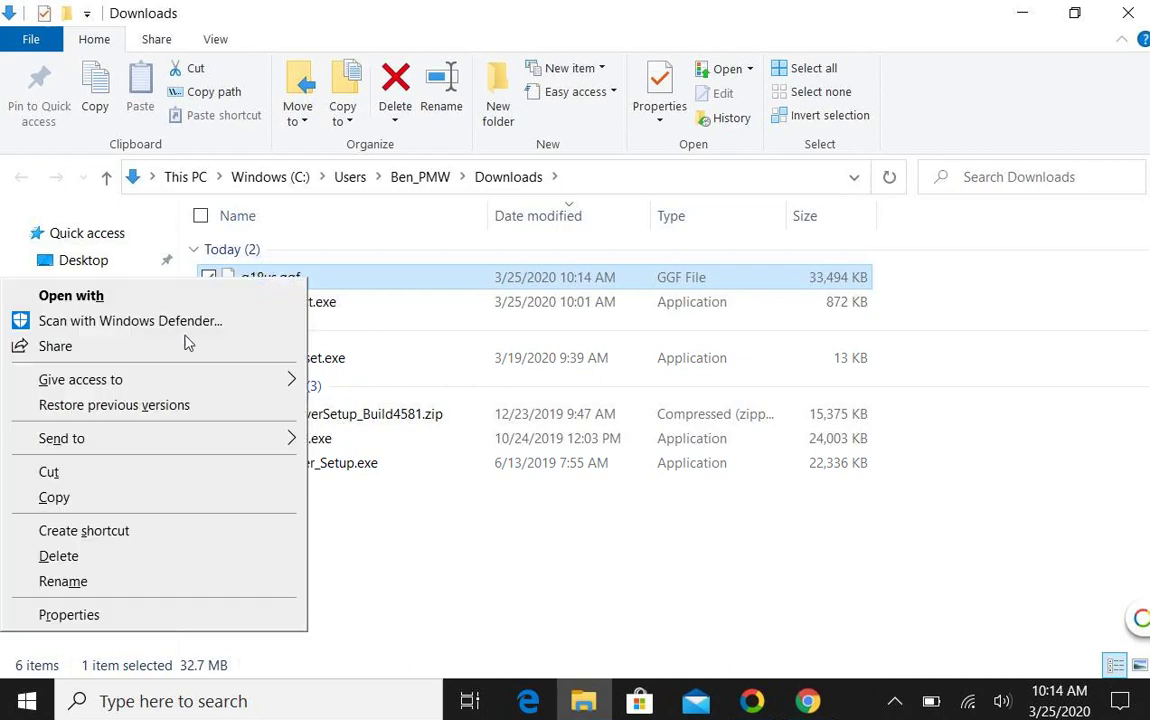
click(49, 471)
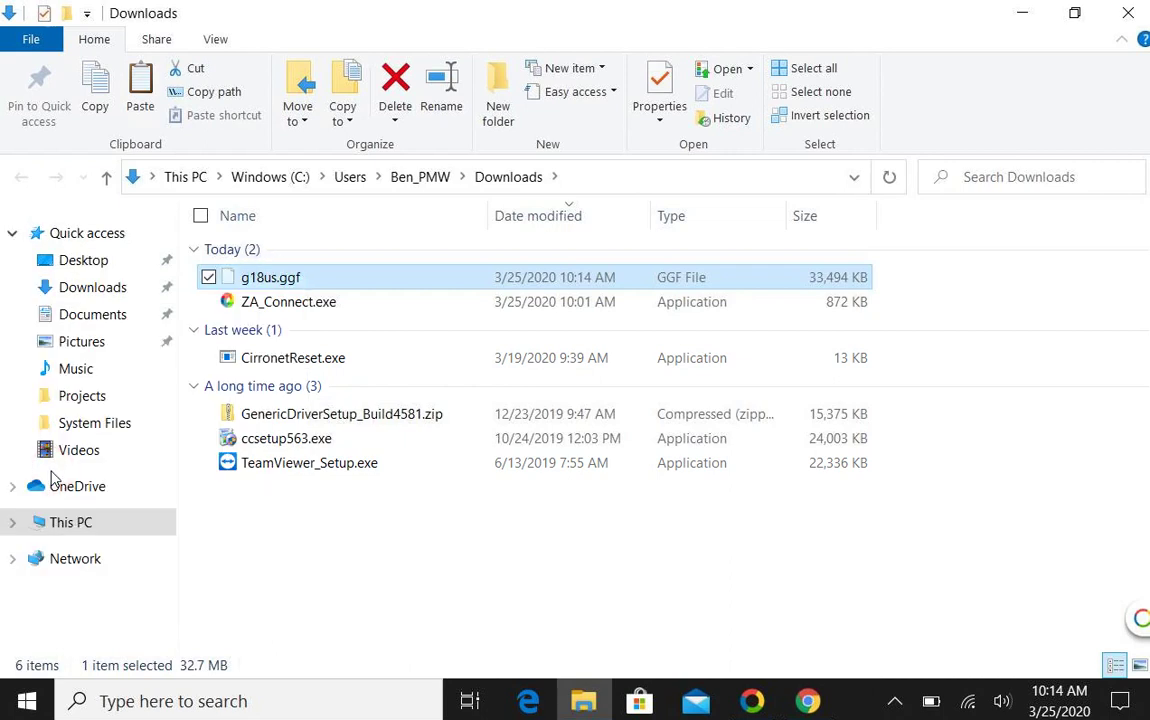
click(15, 530)
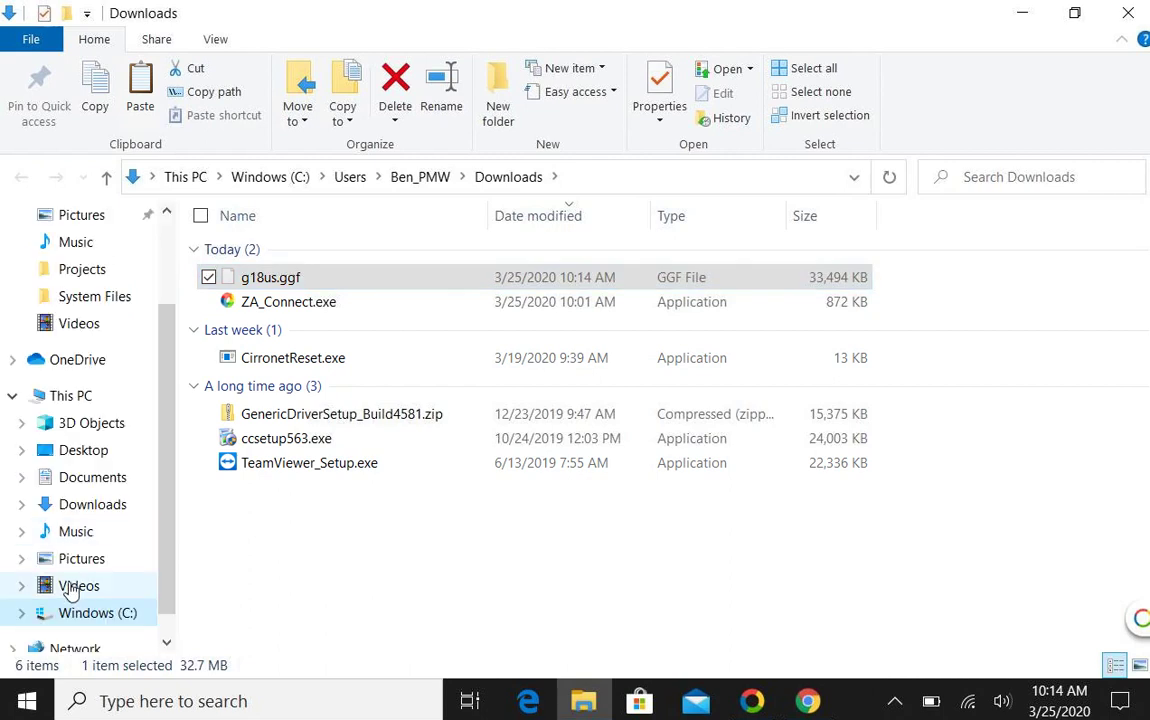
click(108, 588)
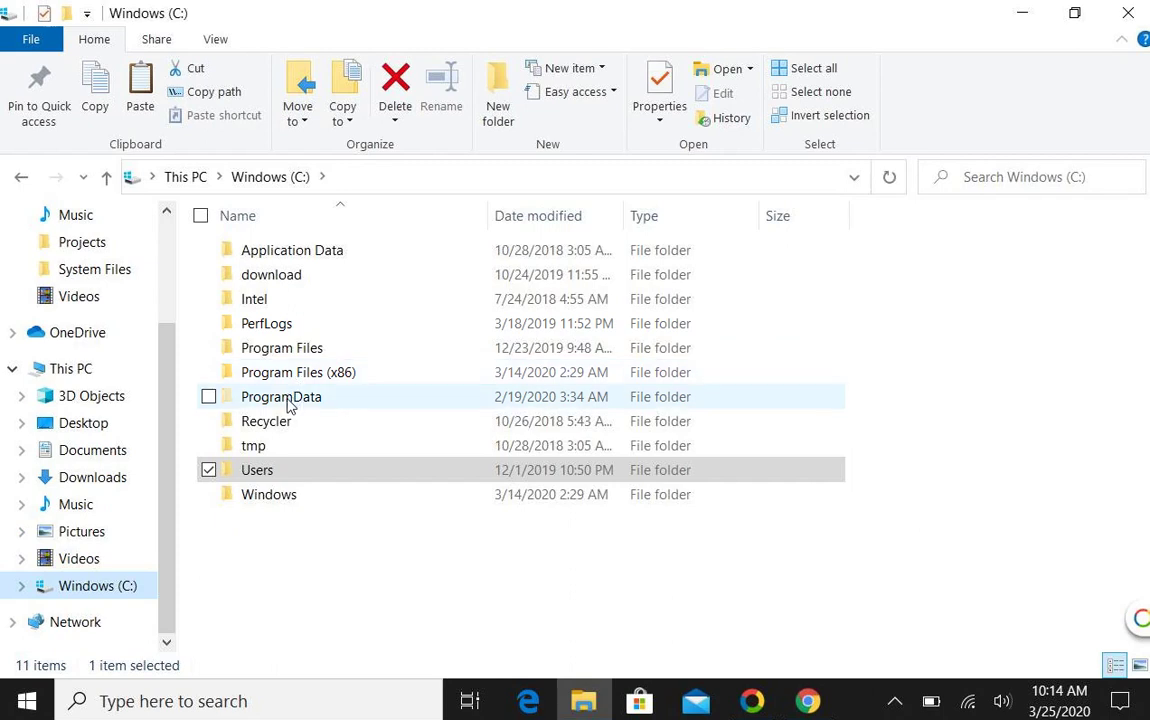
double_click(287, 399)
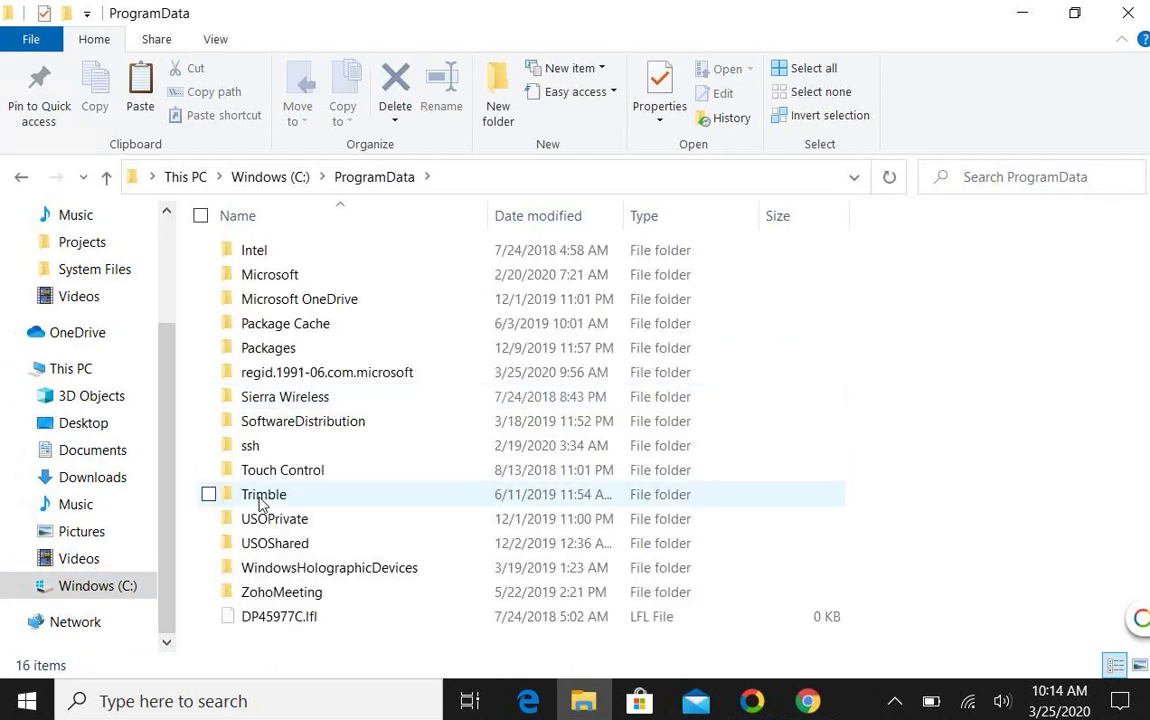
double_click(260, 495)
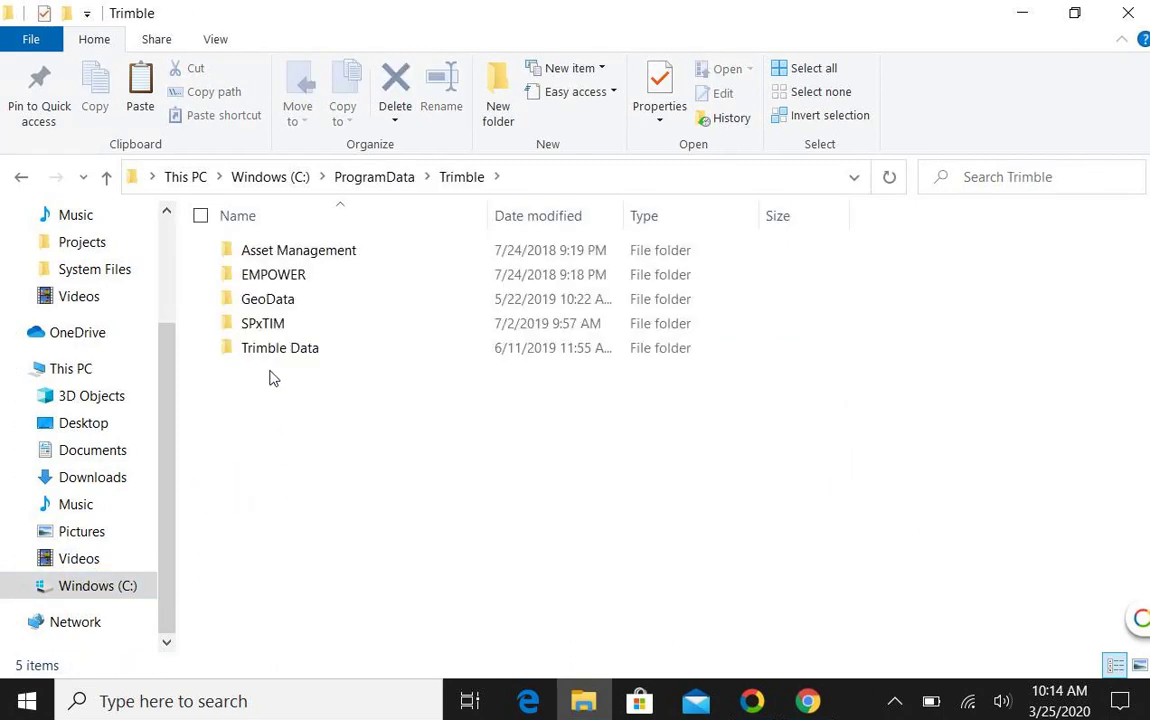
double_click(282, 349)
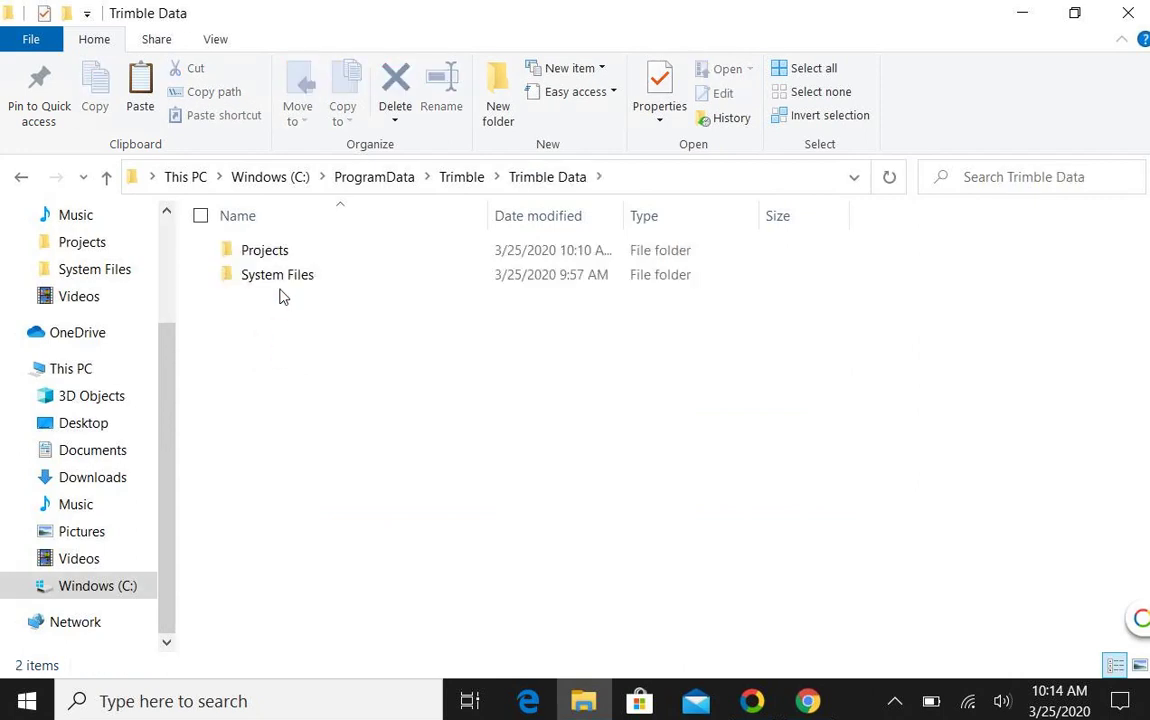
double_click(281, 281)
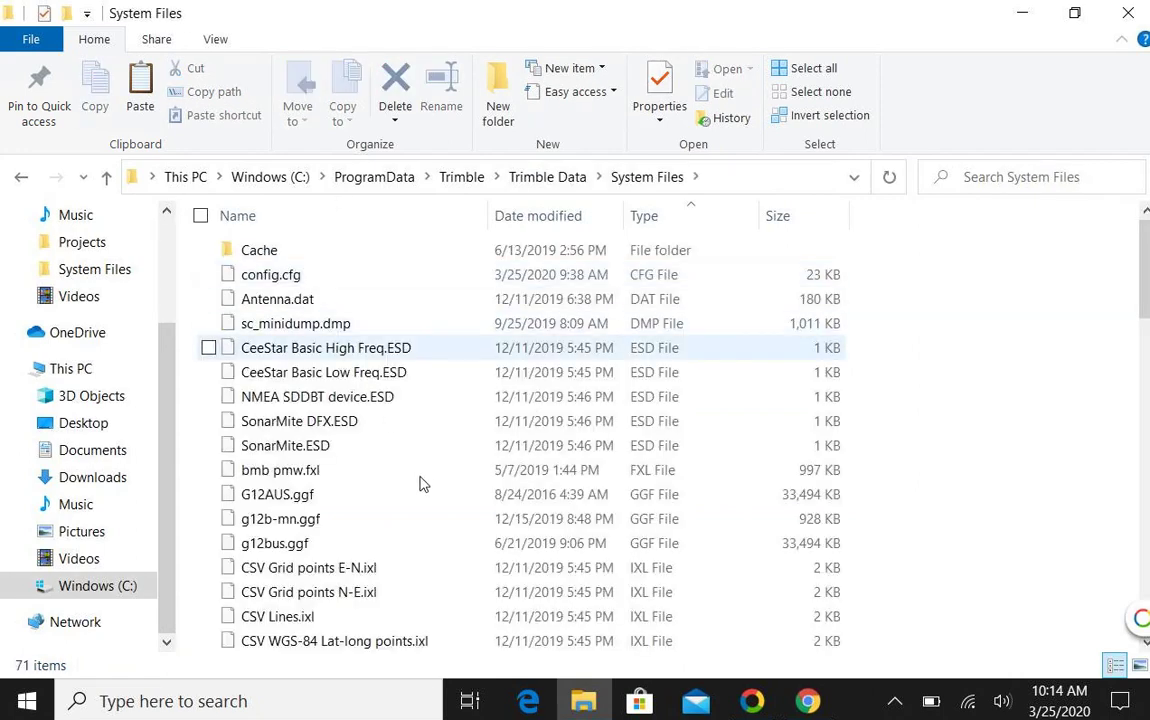
right_click(418, 474)
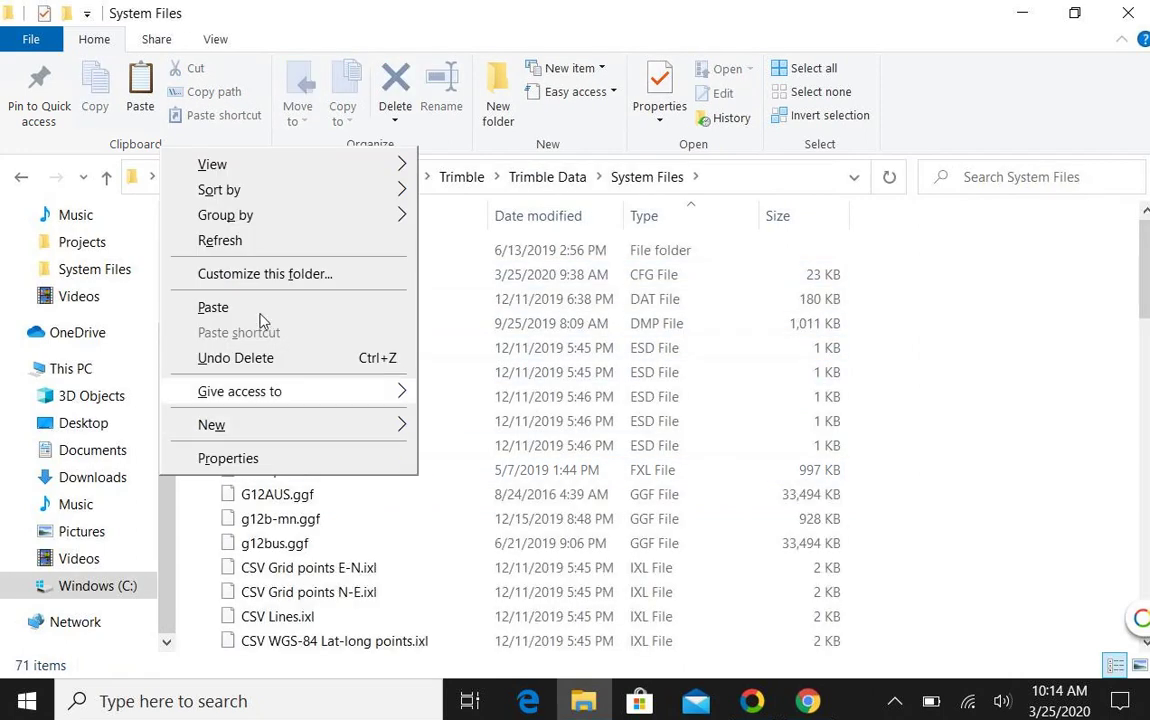
click(207, 308)
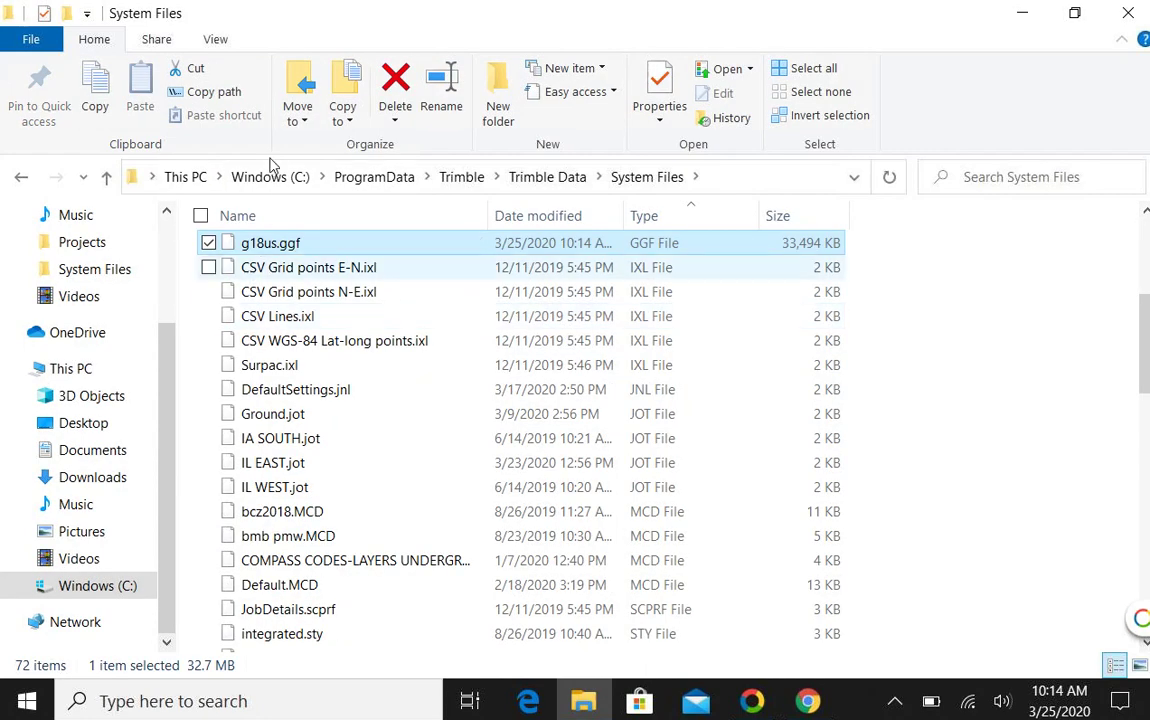
click(1130, 14)
Step: Close Chrome and launch Trimble Access from its desktop shortcut
click(1133, 18)
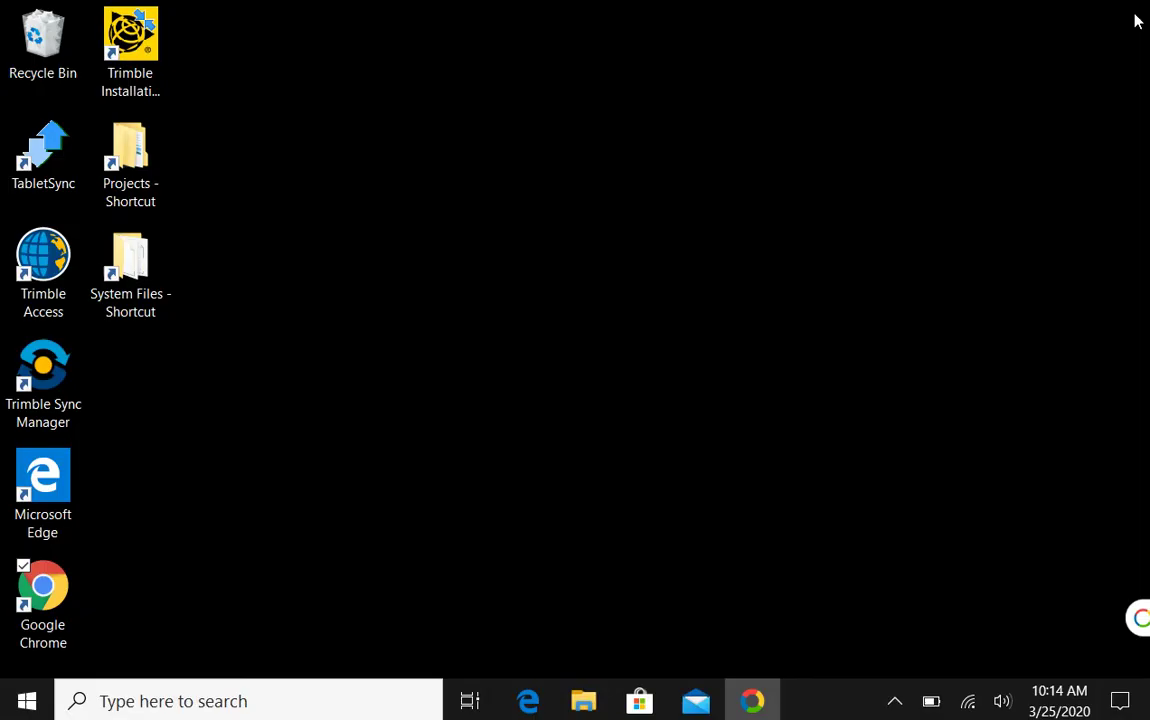
click(45, 255)
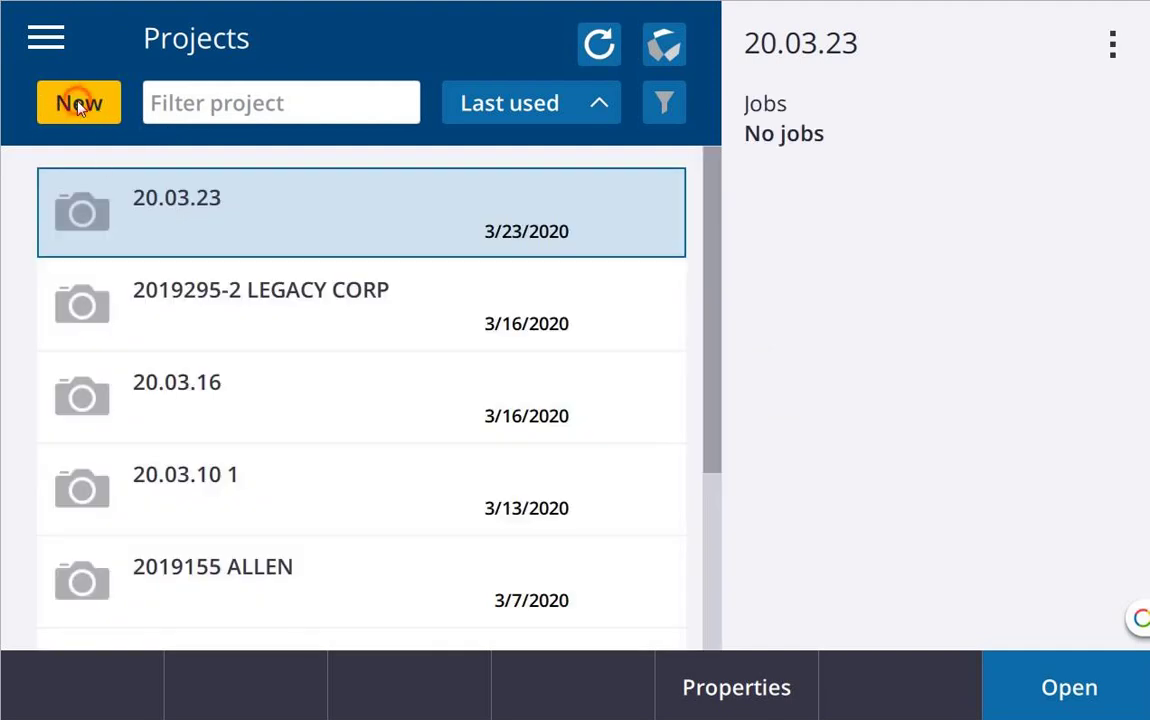
Step: Create a new Trimble Access project named 20.03.25
click(77, 104)
text(20.03.25)
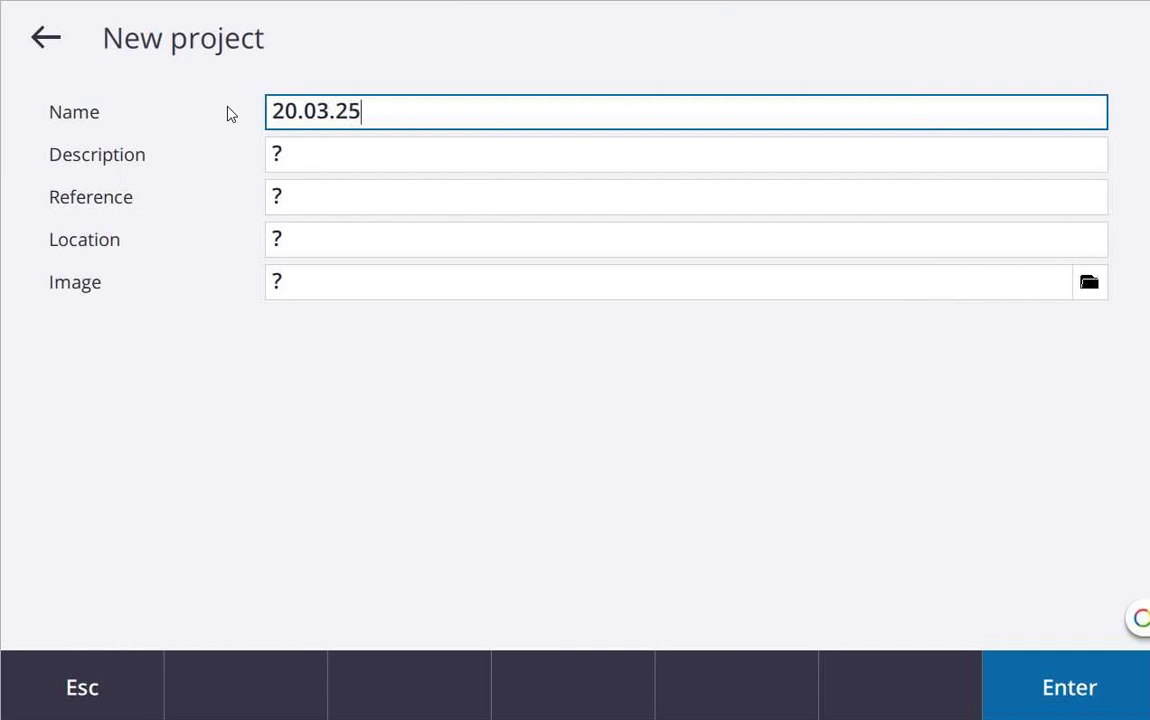
key(Tab)
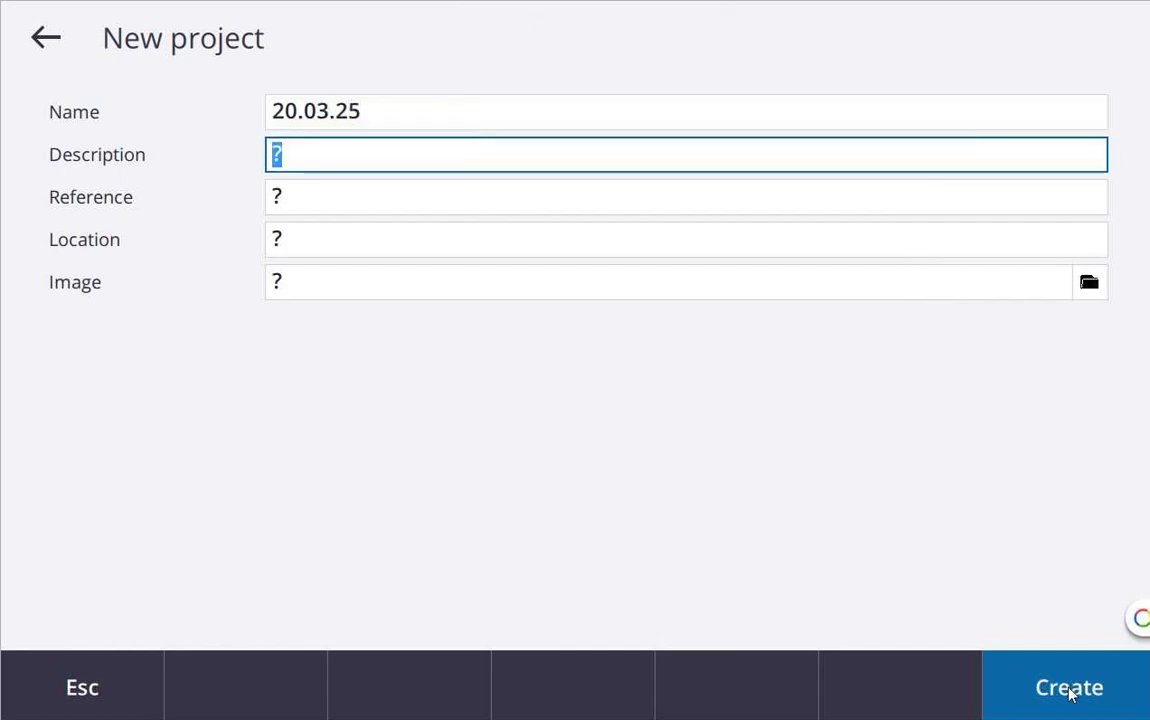
click(1068, 688)
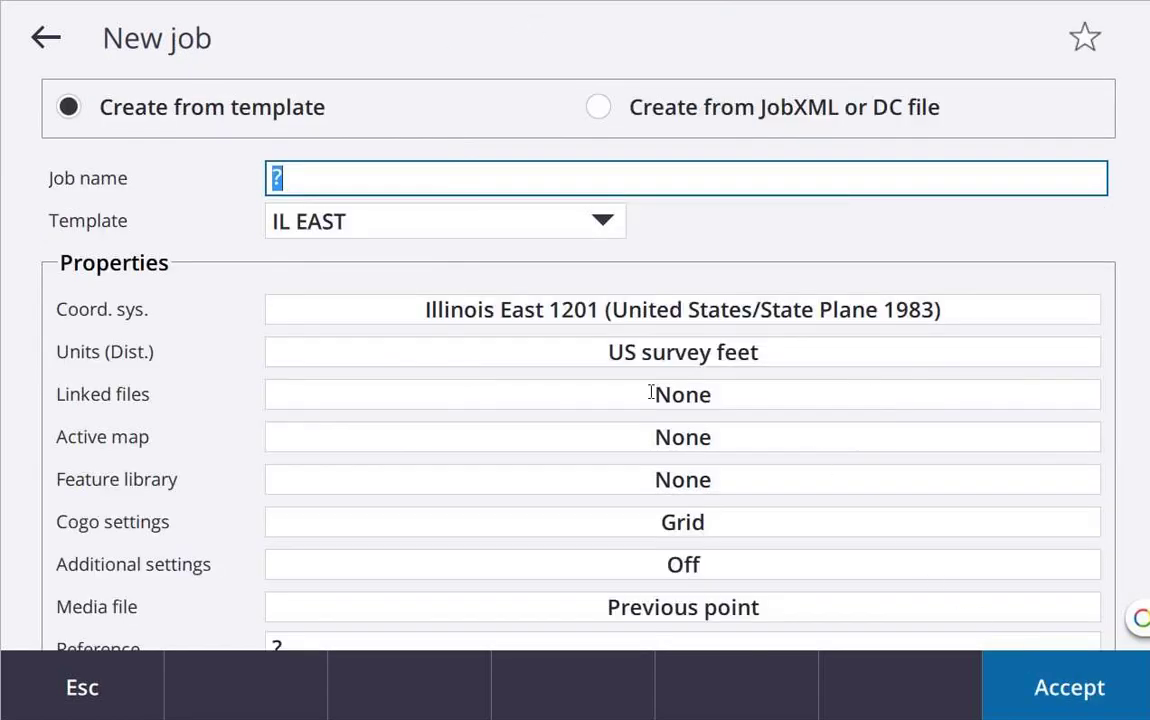
Step: Pick Illinois East 1201 from the coordinate system library and set the geoid model to GEOID18 (Conus)
click(598, 310)
click(110, 179)
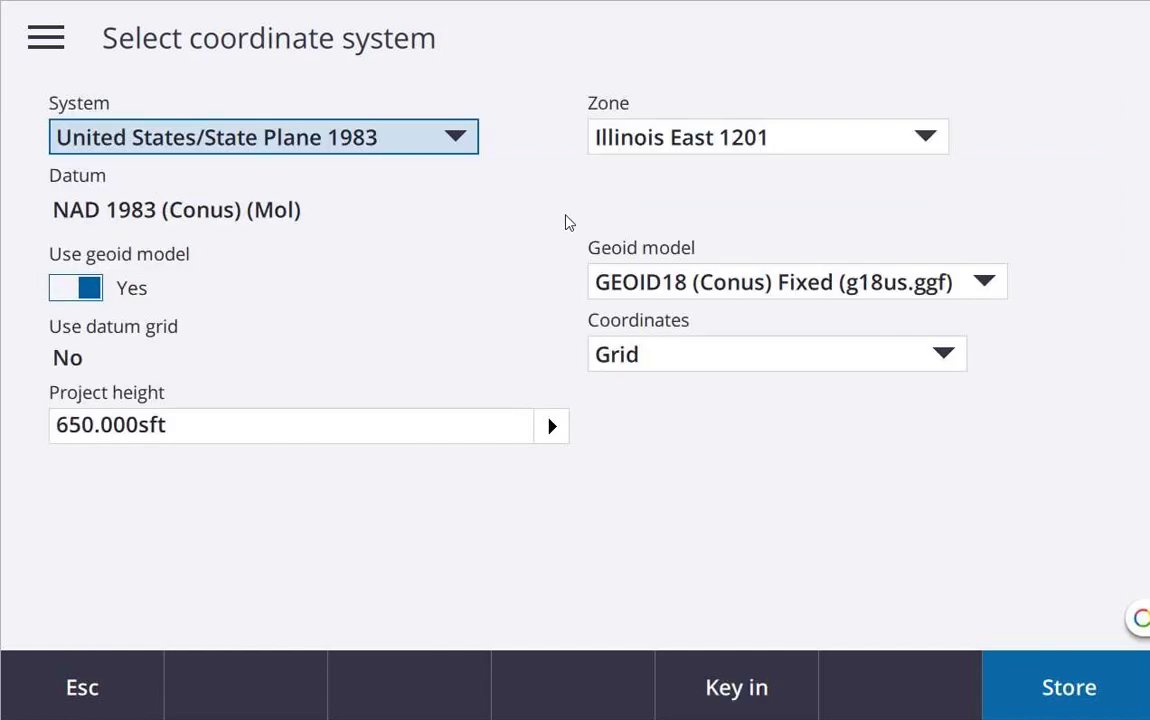
click(977, 282)
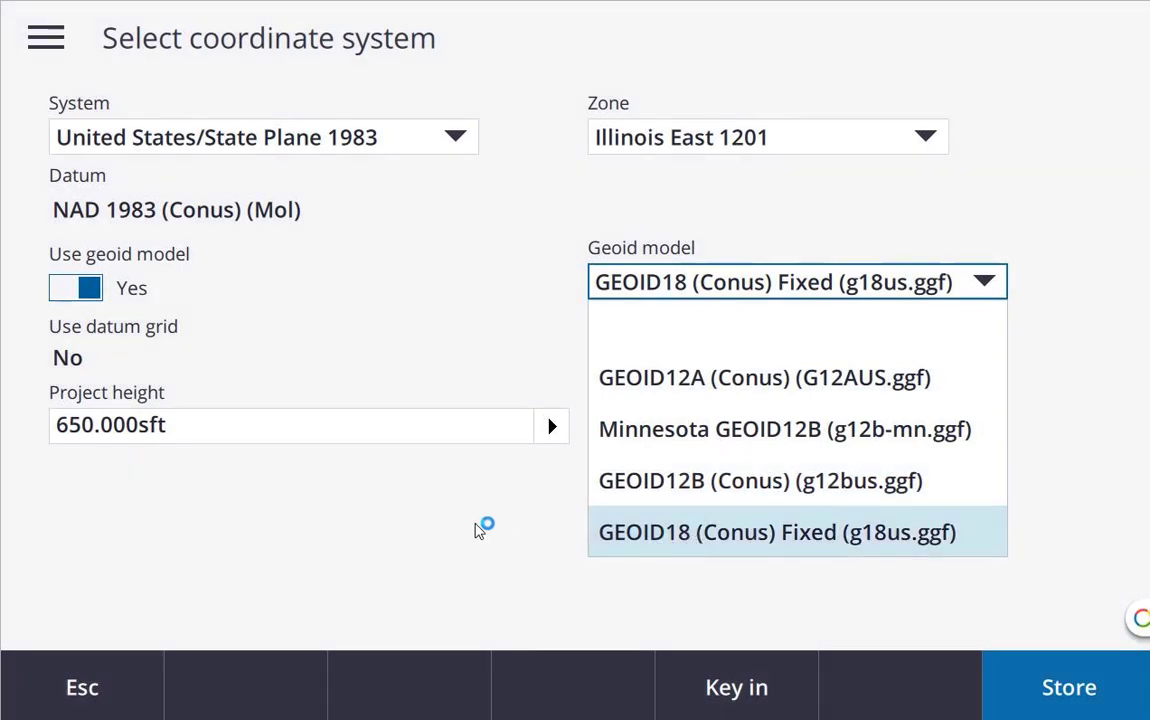
Step: Store the GEOID18 coordinate system and name the new job 20.03.25
click(1037, 706)
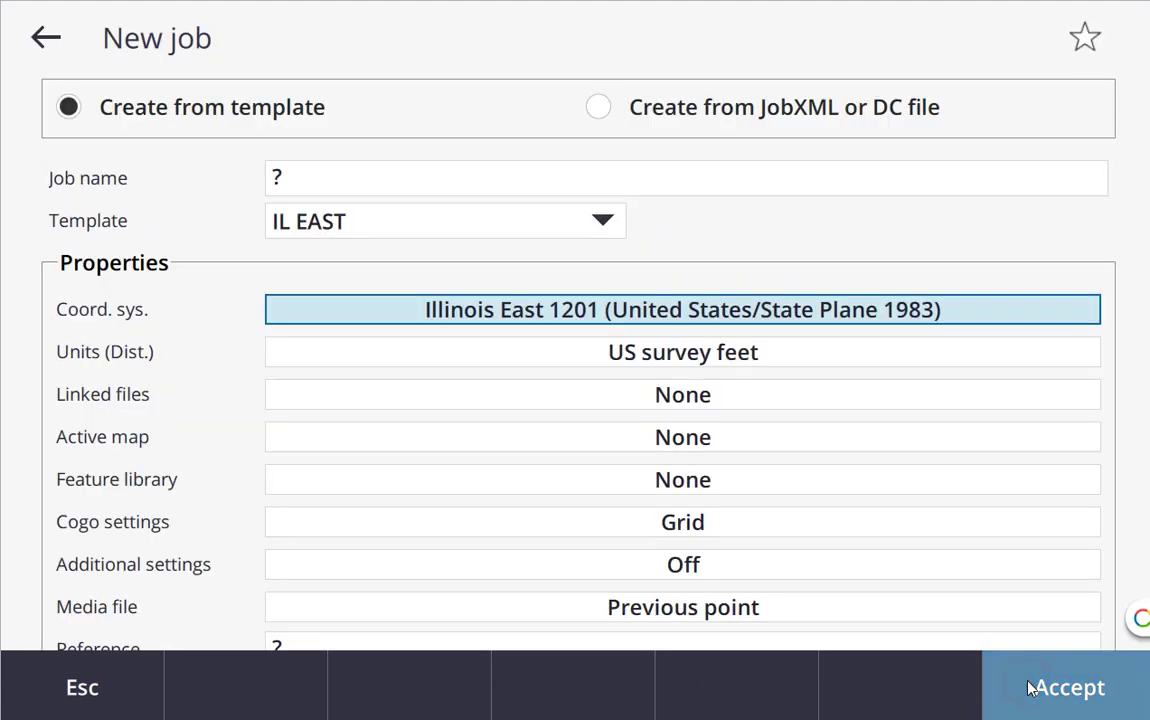
click(1030, 688)
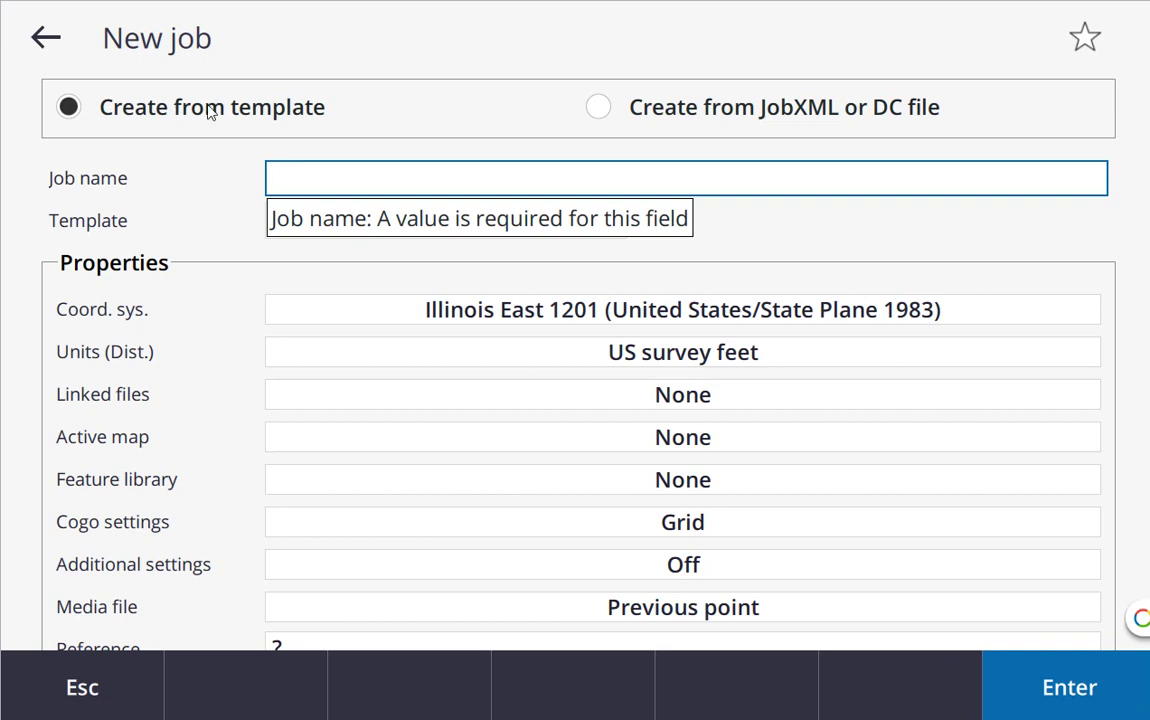
click(301, 170)
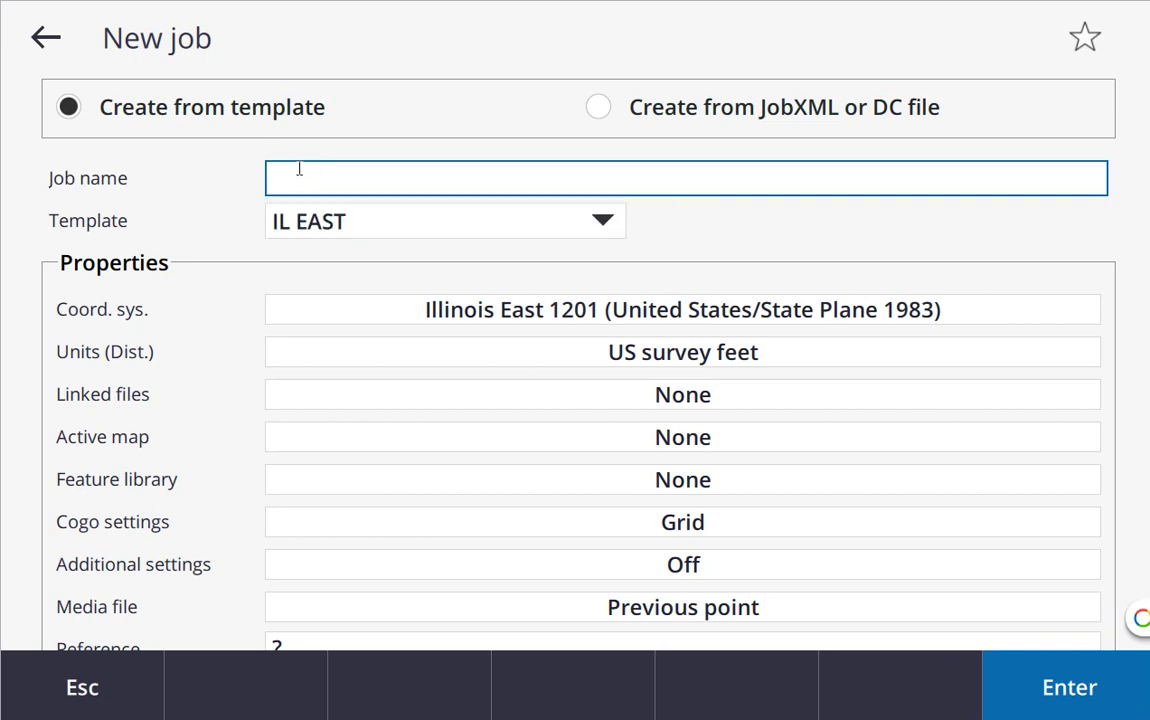
text(20)
text(:03)
text(.25)
key(Tab)
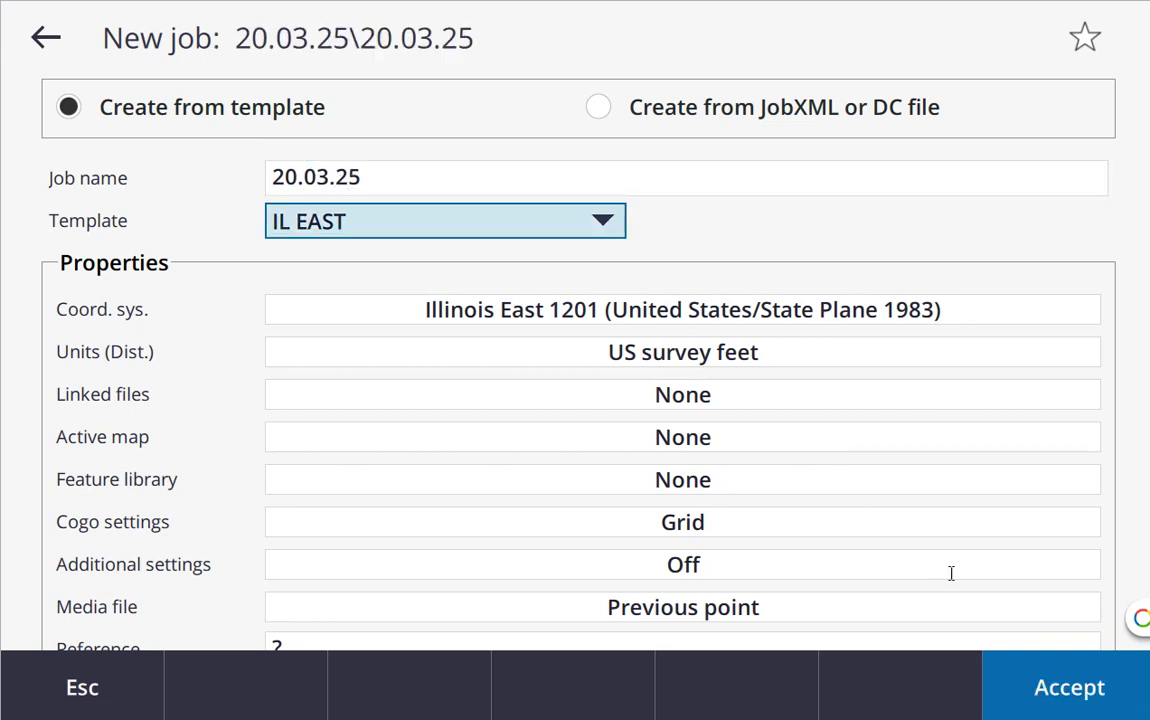
click(1058, 695)
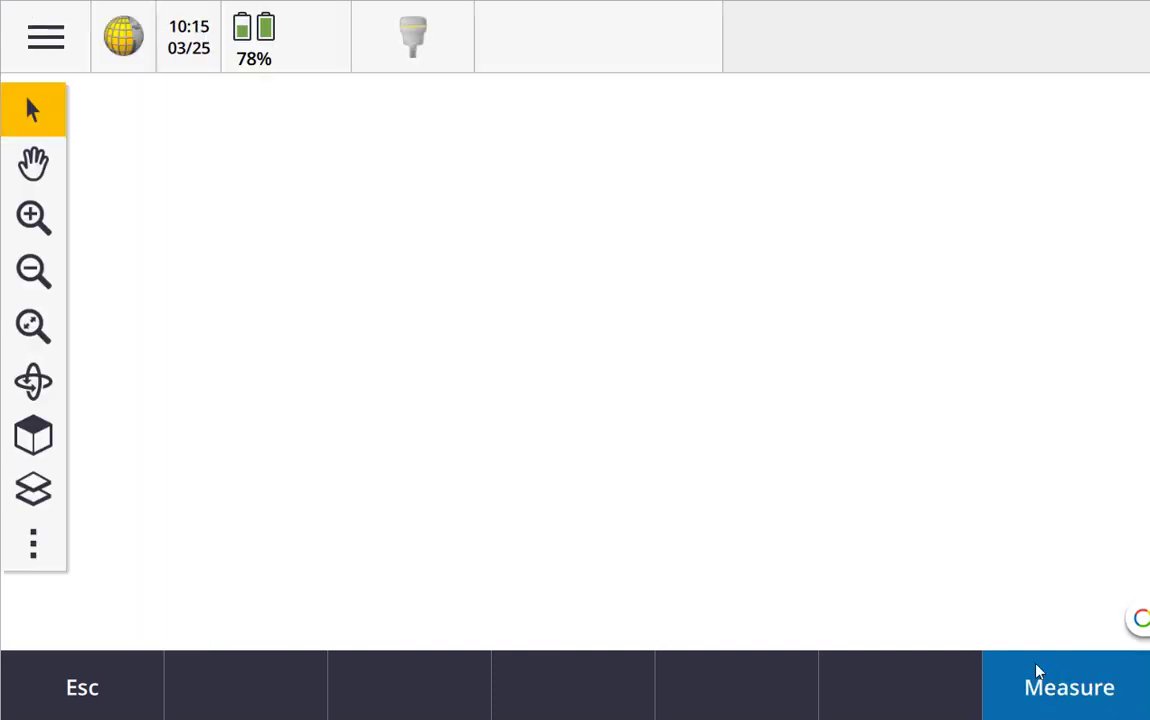